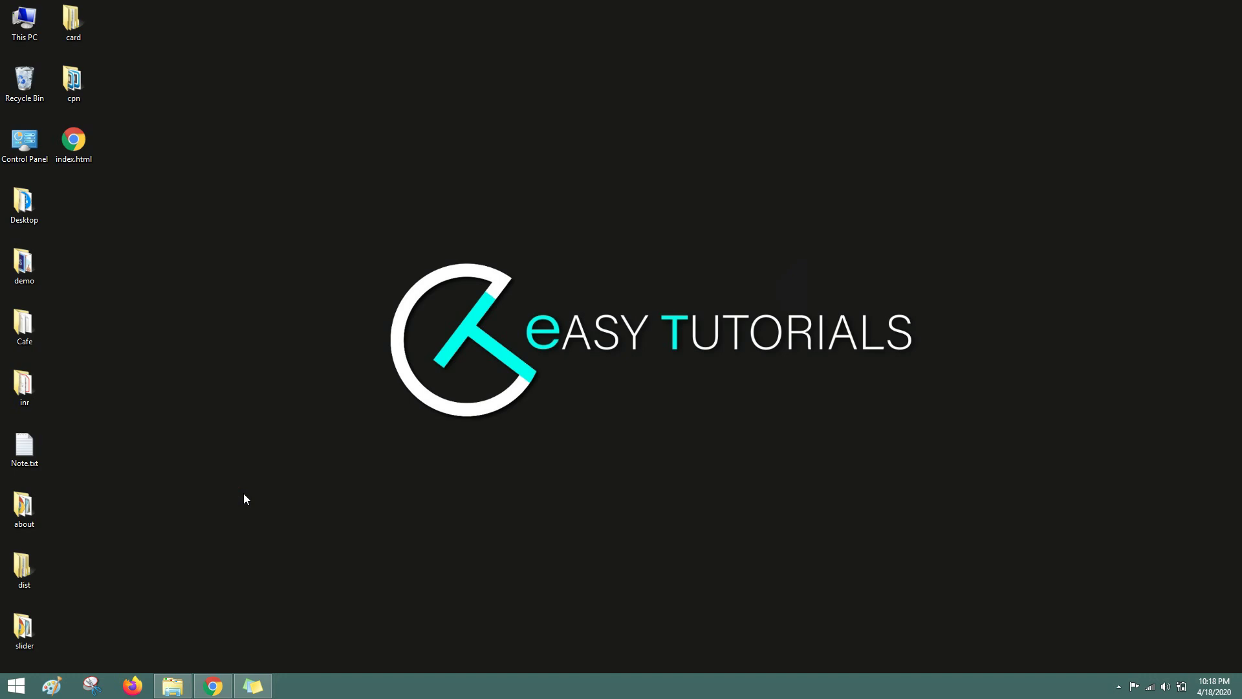
# Bring up the Resume Template folder and select img, index.html, smooth-scroll.js and style.css.
pyautogui.click(184, 693)
pyautogui.moveTo(703, 372); pyautogui.dragTo(133, 173)
# Preview index.html in Chrome, scrolling through the resume page, then close that tab.
pyautogui.click(269, 328)
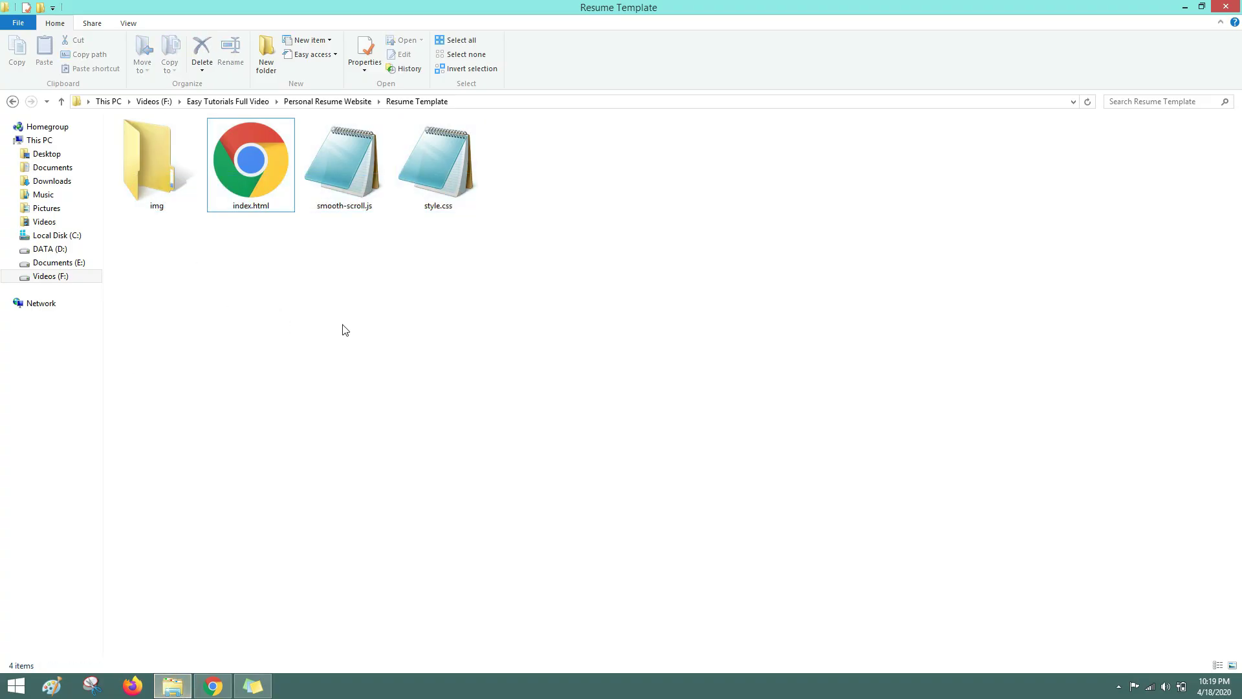
pyautogui.click(255, 178)
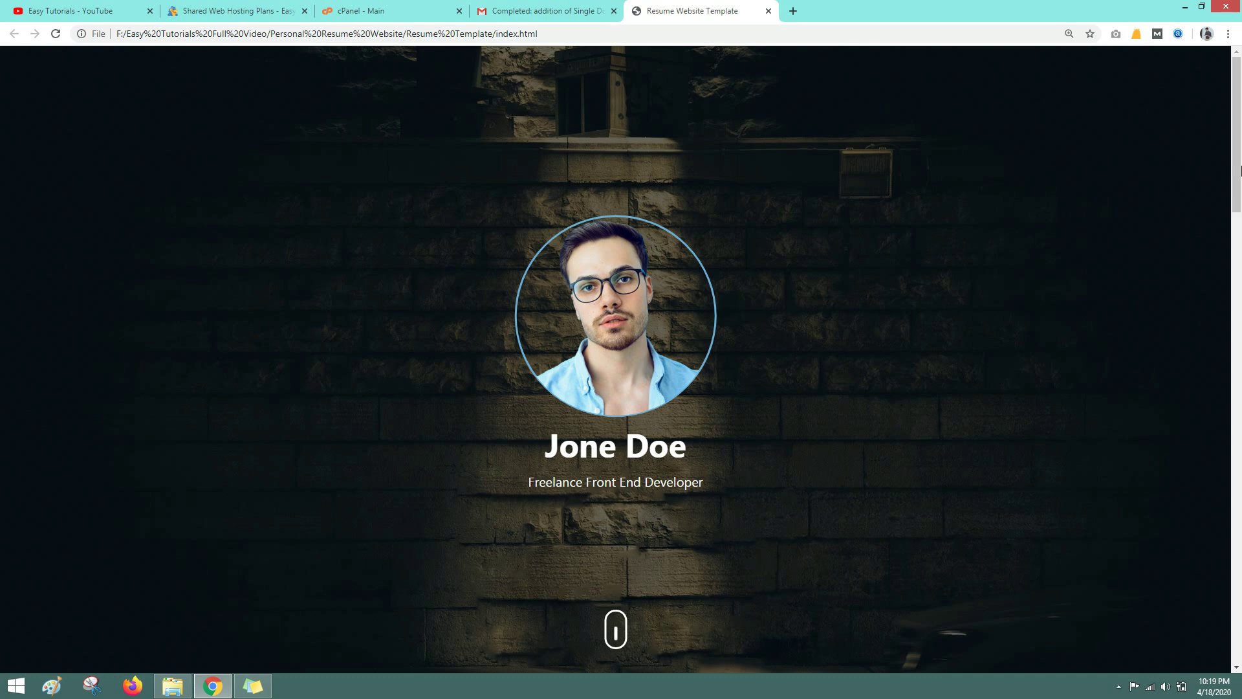
pyautogui.moveTo(1240, 170); pyautogui.dragTo(1240, 395)
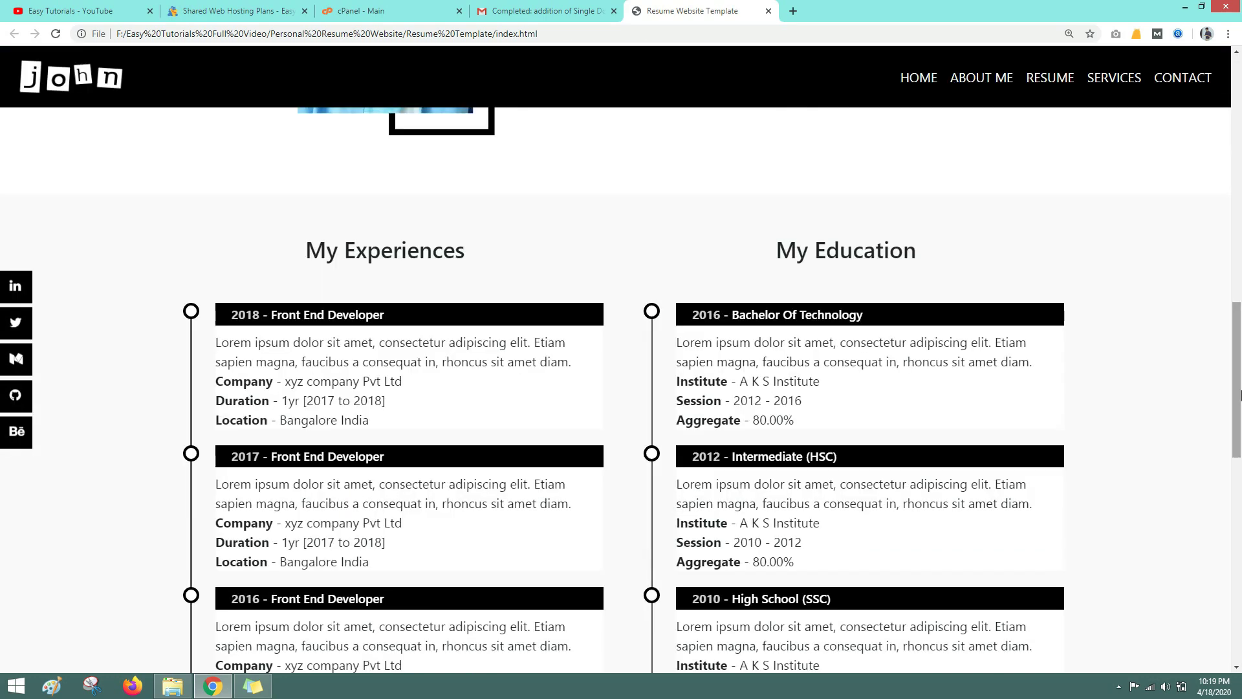
pyautogui.moveTo(1240, 395); pyautogui.dragTo(1241, 145)
pyautogui.press('End')
pyautogui.scroll(20, 405, 297)
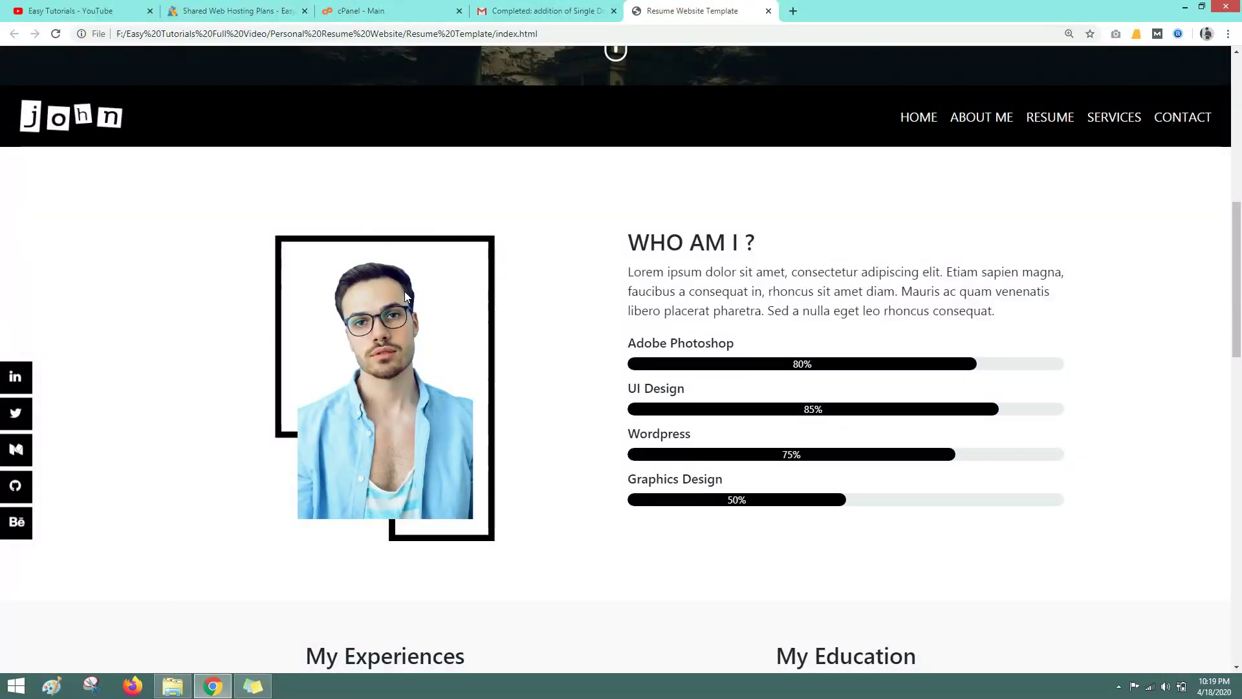
pyautogui.scroll(8, 405, 294)
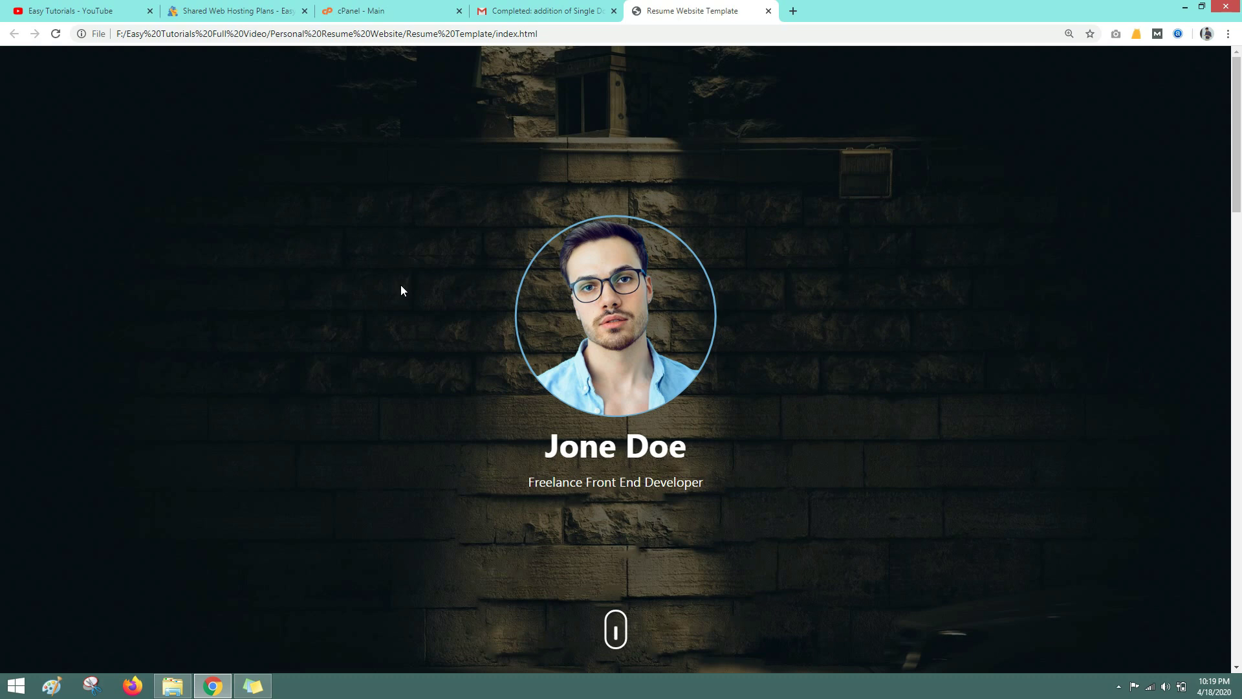
pyautogui.hotkey('ctrl', 'w')
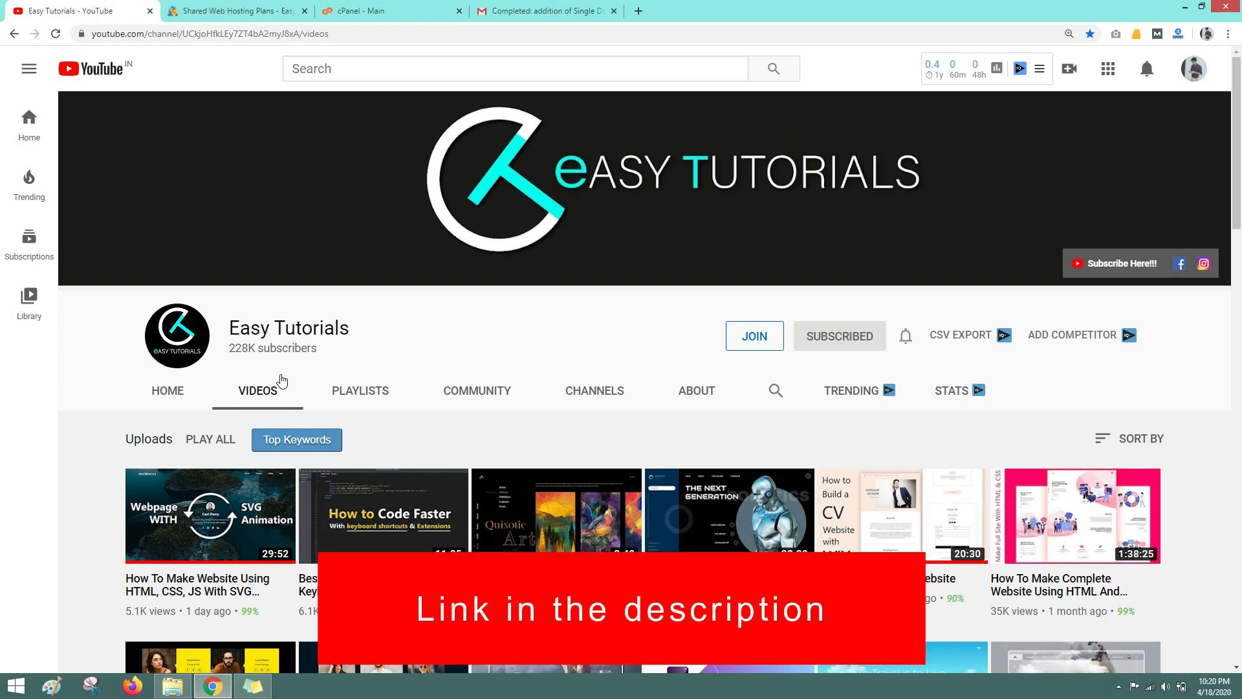
# Compare HostGator plans, noting Hatchling's single domain versus Baby's unlimited domains.
pyautogui.click(217, 11)
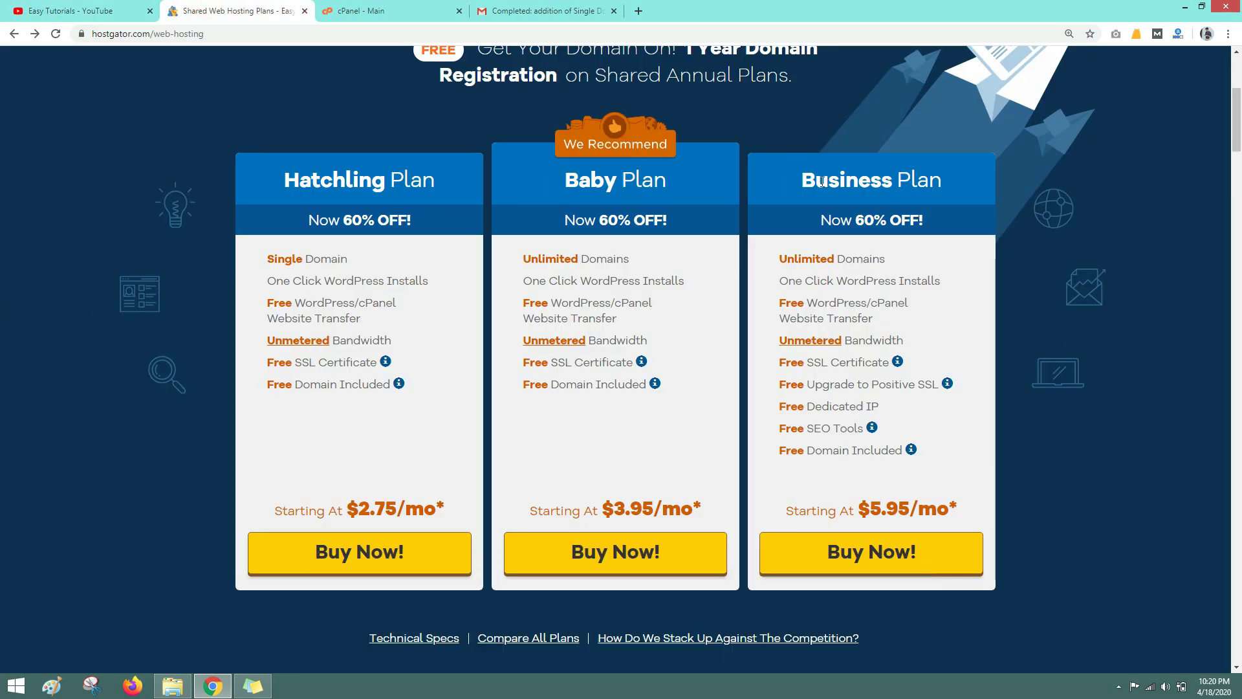
pyautogui.click(912, 183)
pyautogui.moveTo(307, 259); pyautogui.dragTo(349, 258)
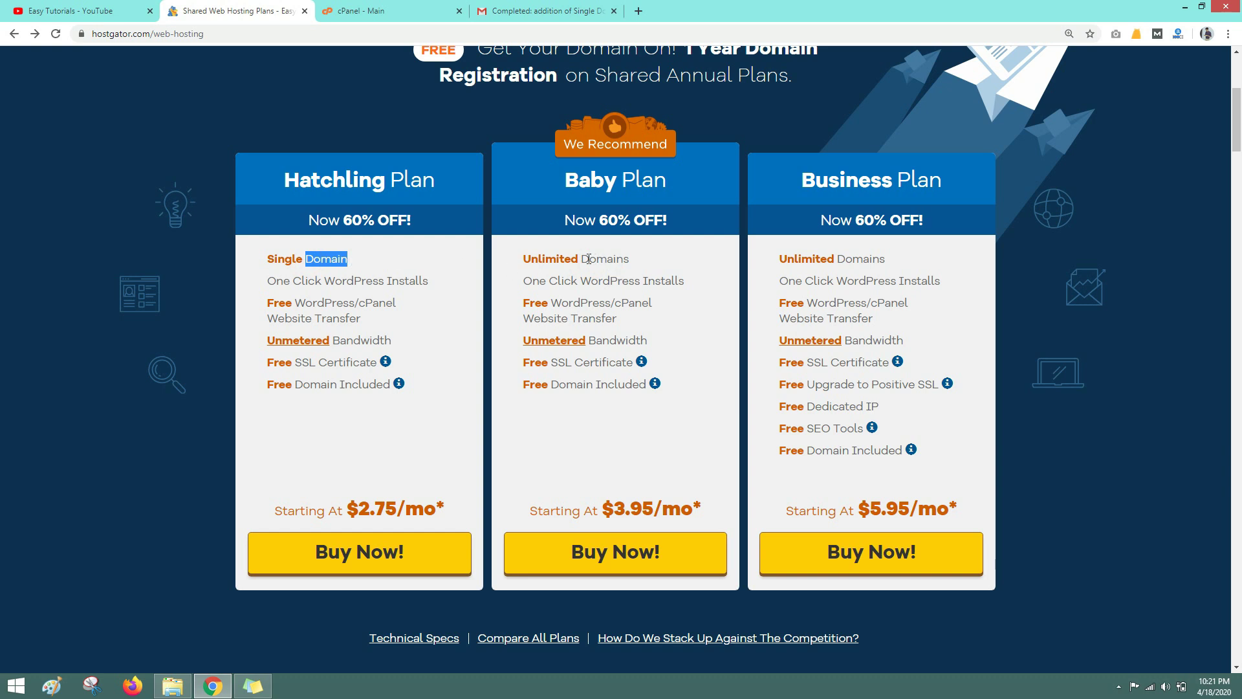
pyautogui.moveTo(589, 259); pyautogui.dragTo(623, 257)
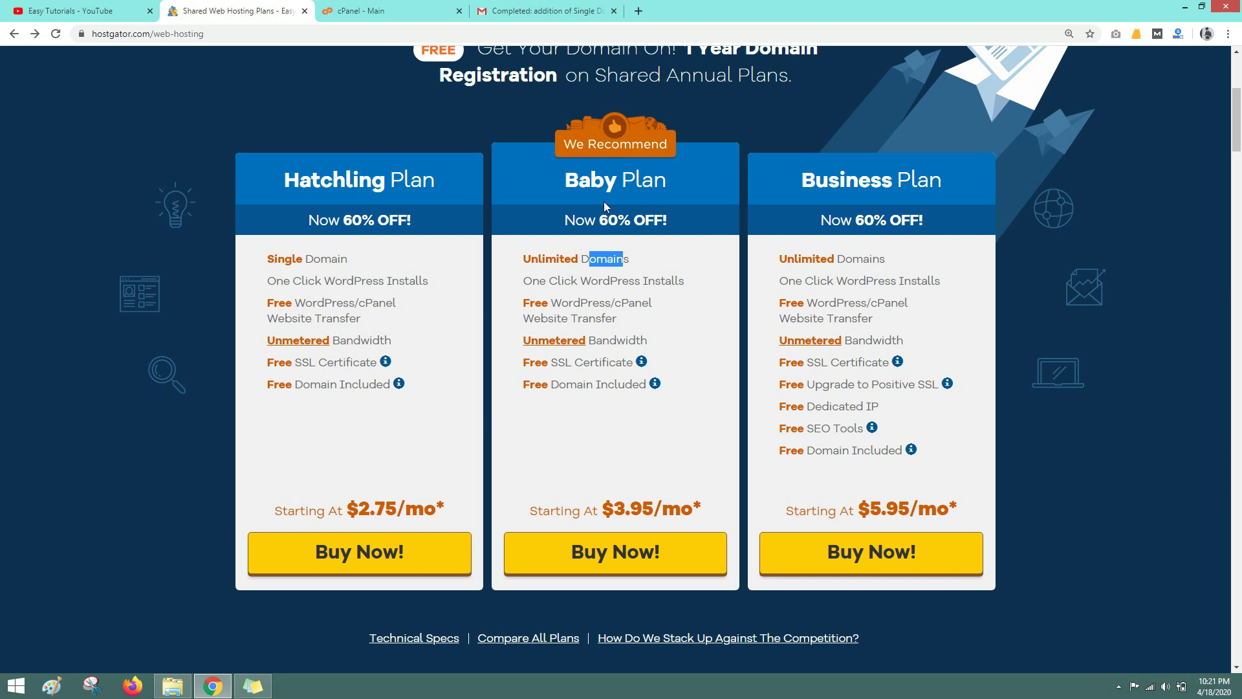
pyautogui.click(87, 308)
# Start the Hatchling purchase and search for the free domain avinashkr.com.
pyautogui.click(388, 557)
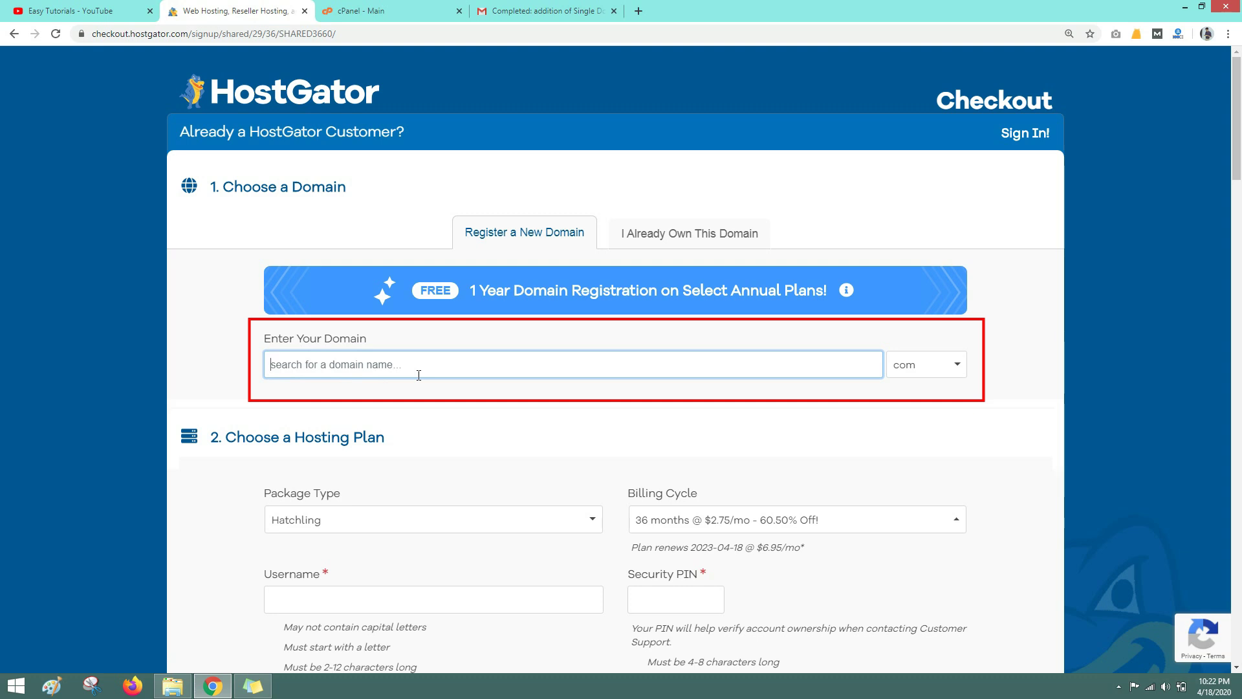
pyautogui.write('avinashkr')
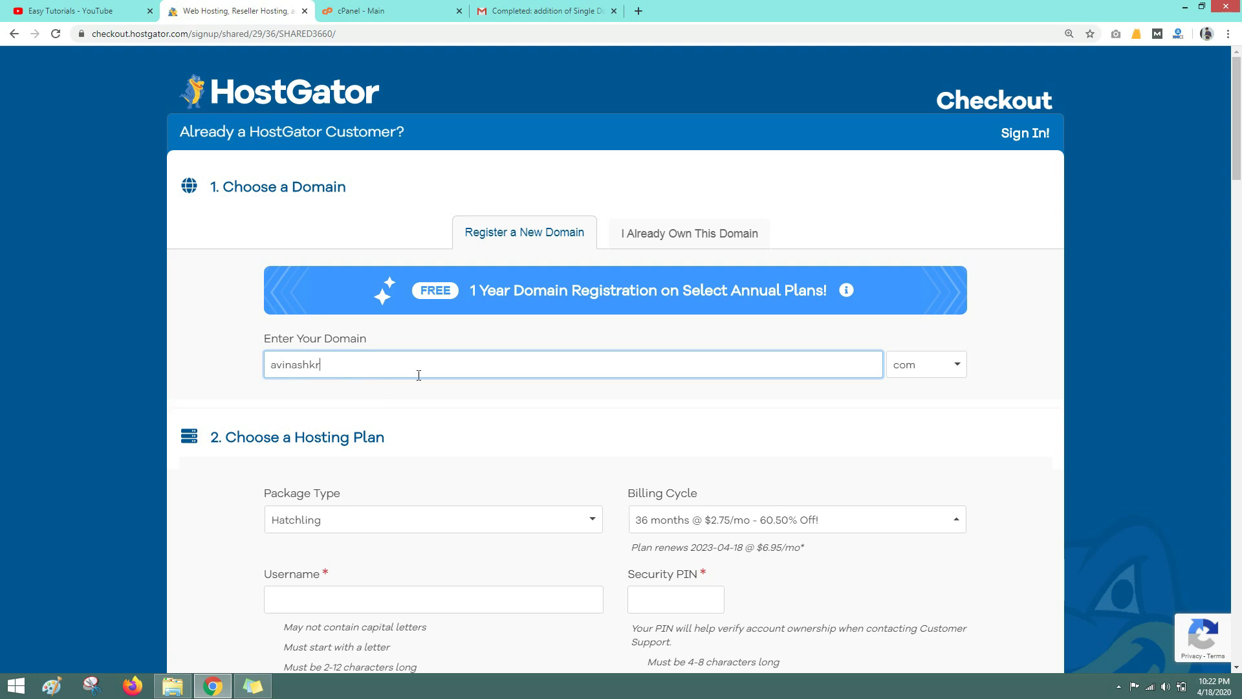
pyautogui.press('Tab')
pyautogui.write('o')
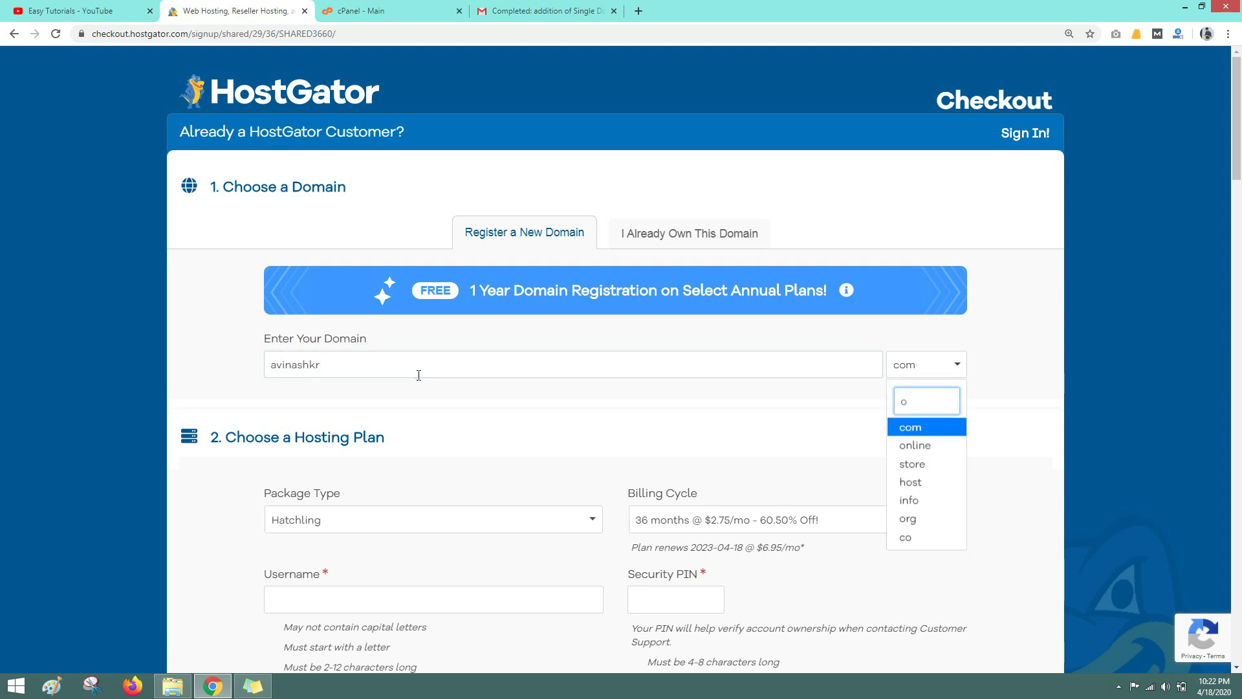
pyautogui.click(907, 424)
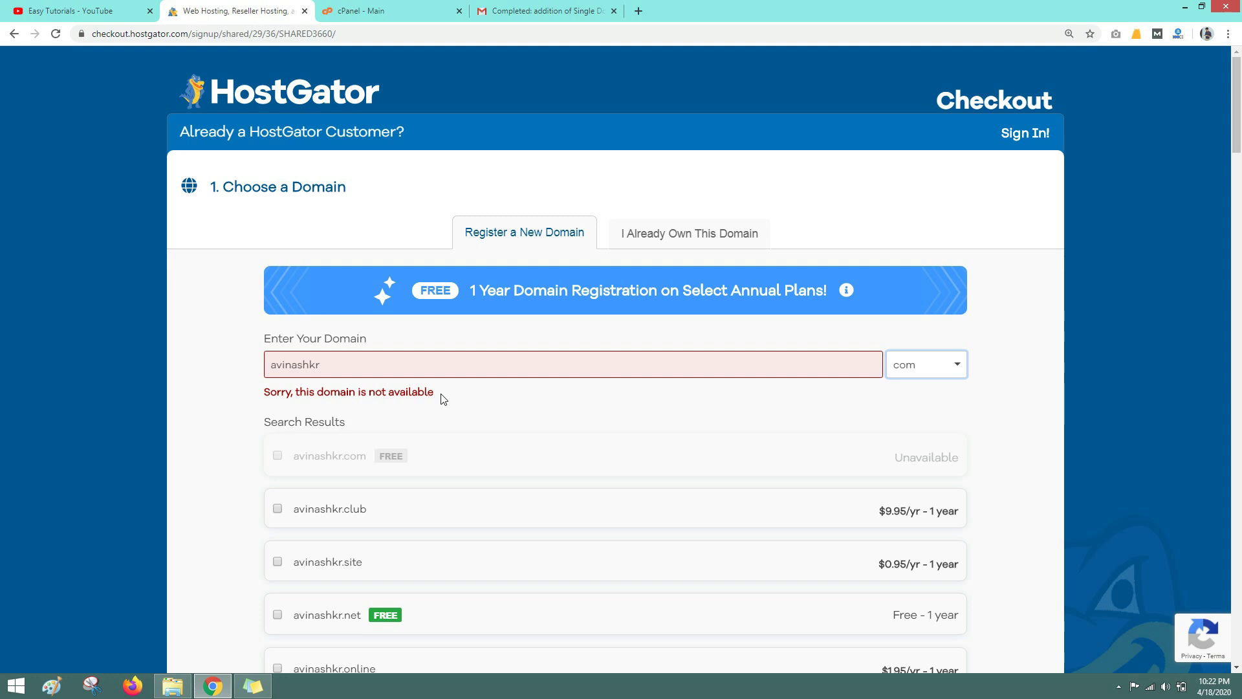
# Change the domain name to avinashkr2 and recheck its .com availability.
pyautogui.click(378, 368)
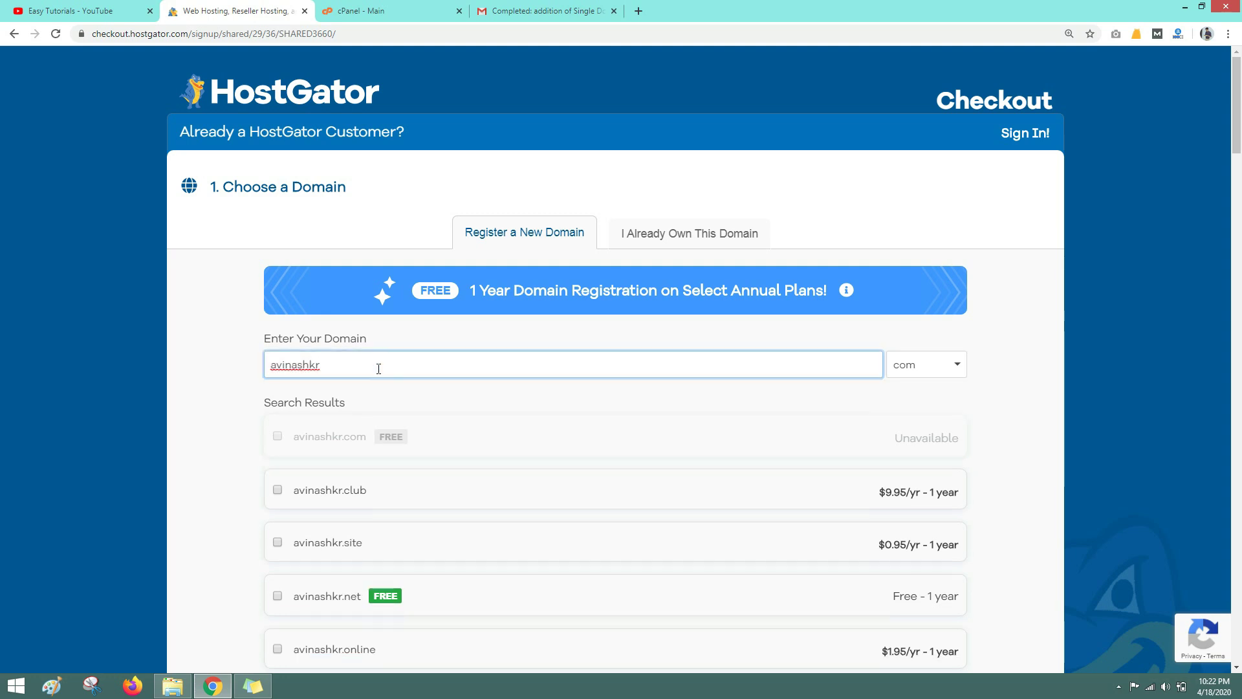
pyautogui.write('2')
pyautogui.click(223, 346)
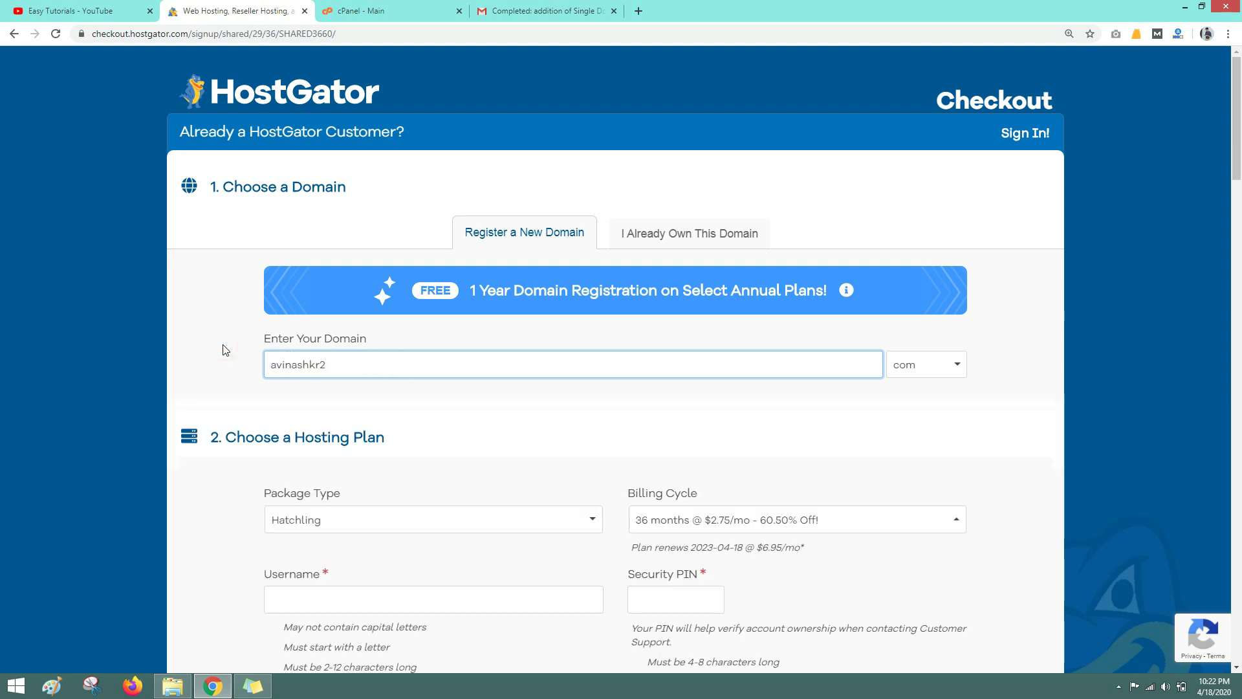
pyautogui.press('Tab')
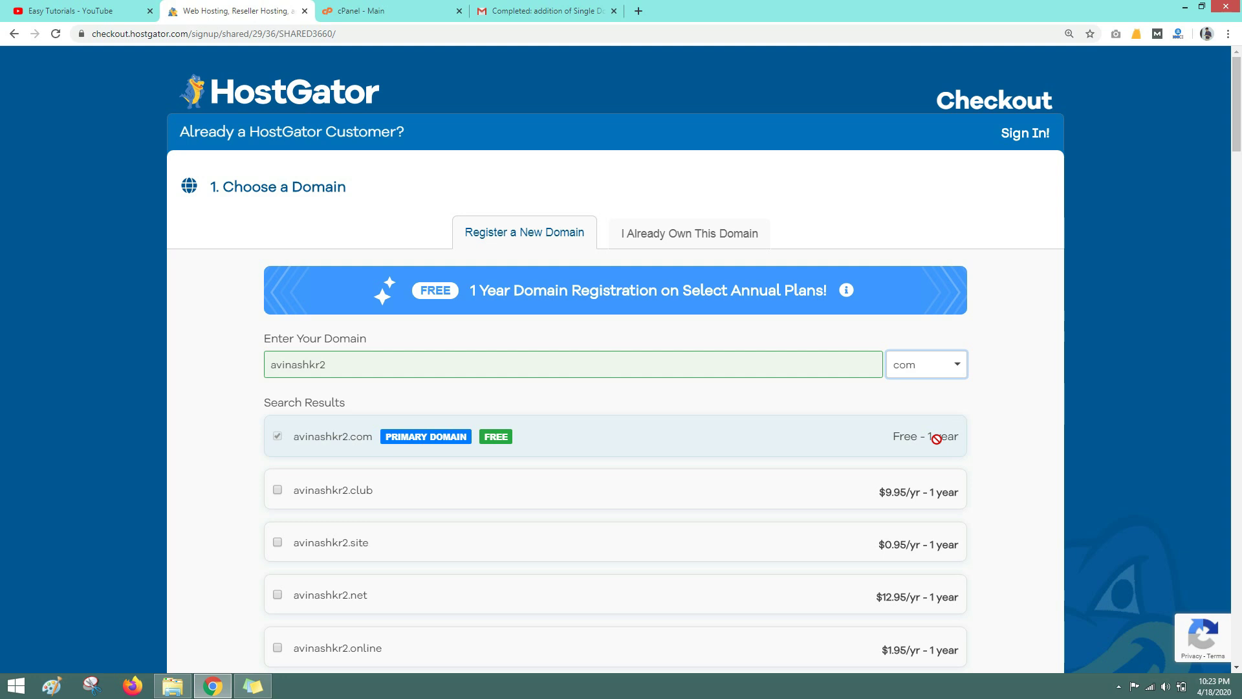
# In Choose a Hosting Plan, keep Hatchling and pick '12 months @ $3.95/mo' billing.
pyautogui.scroll(-5, 246, 358)
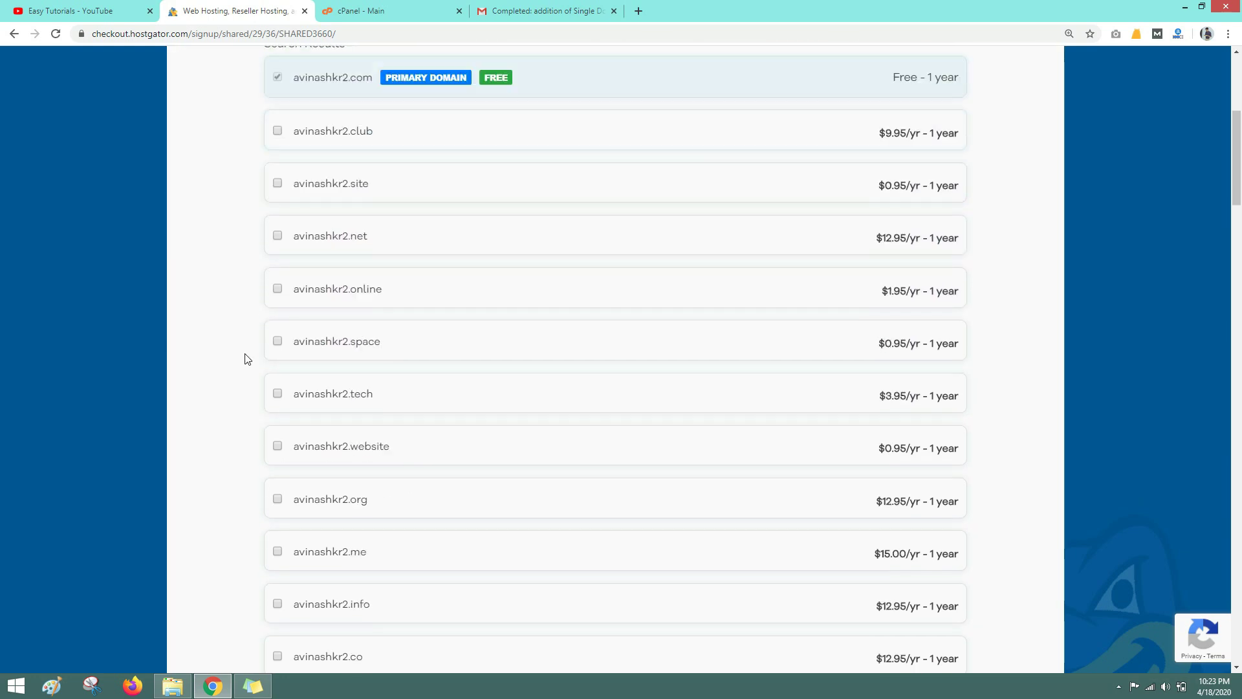
pyautogui.scroll(-9, 247, 357)
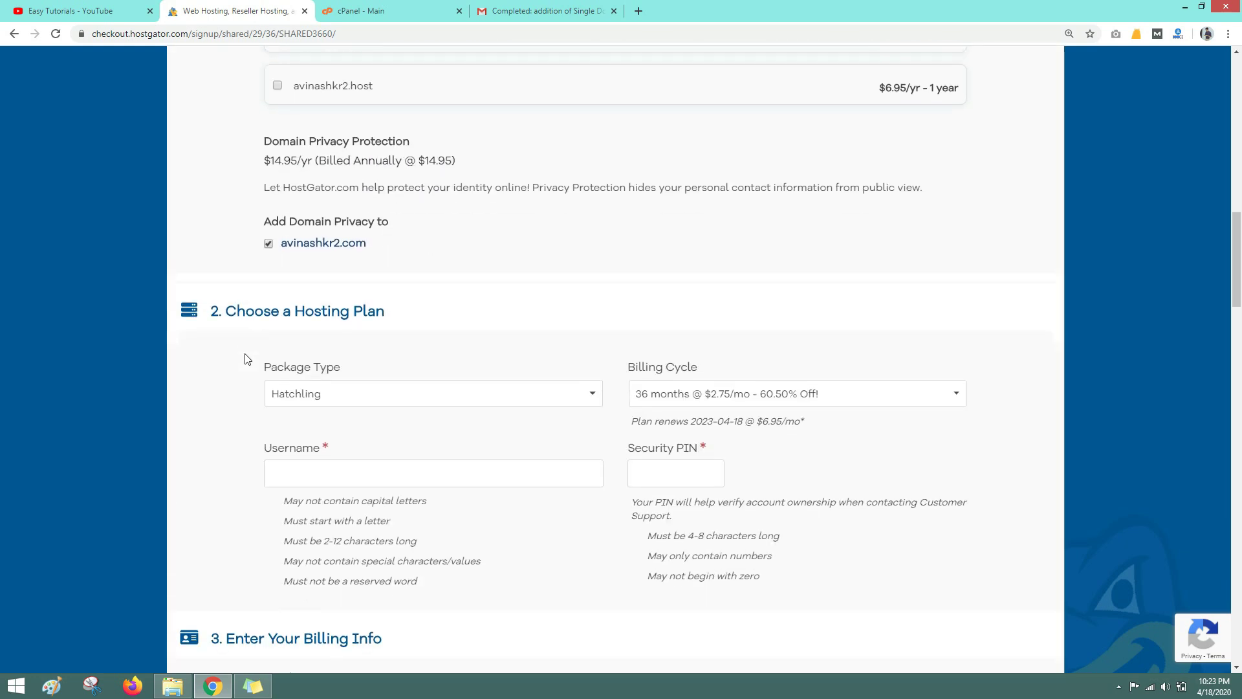
pyautogui.scroll(-1, 249, 359)
pyautogui.scroll(-2, 236, 402)
pyautogui.click(328, 200)
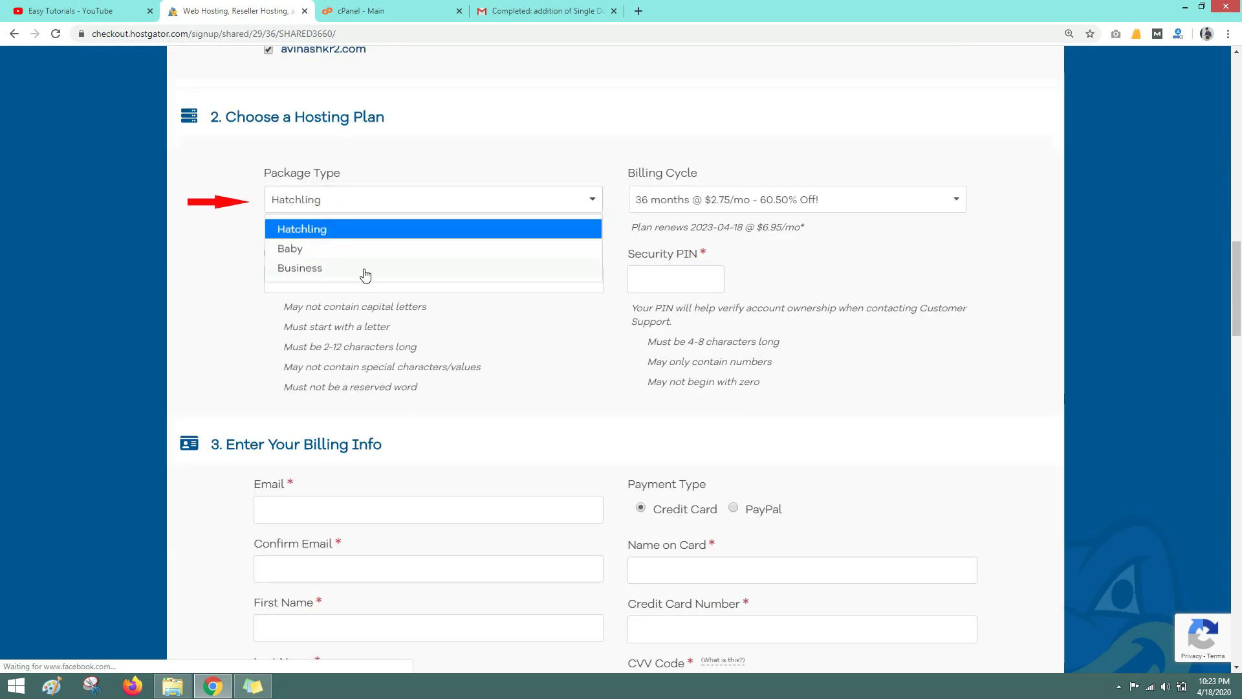
pyautogui.click(191, 206)
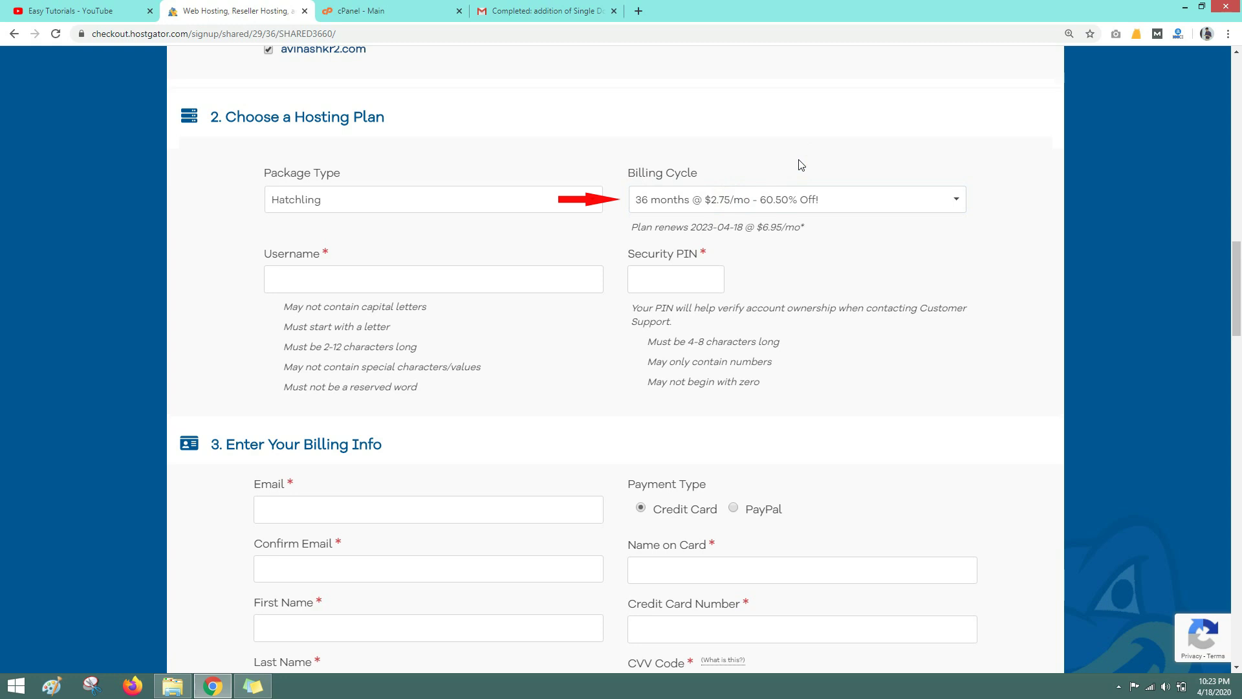
pyautogui.click(772, 202)
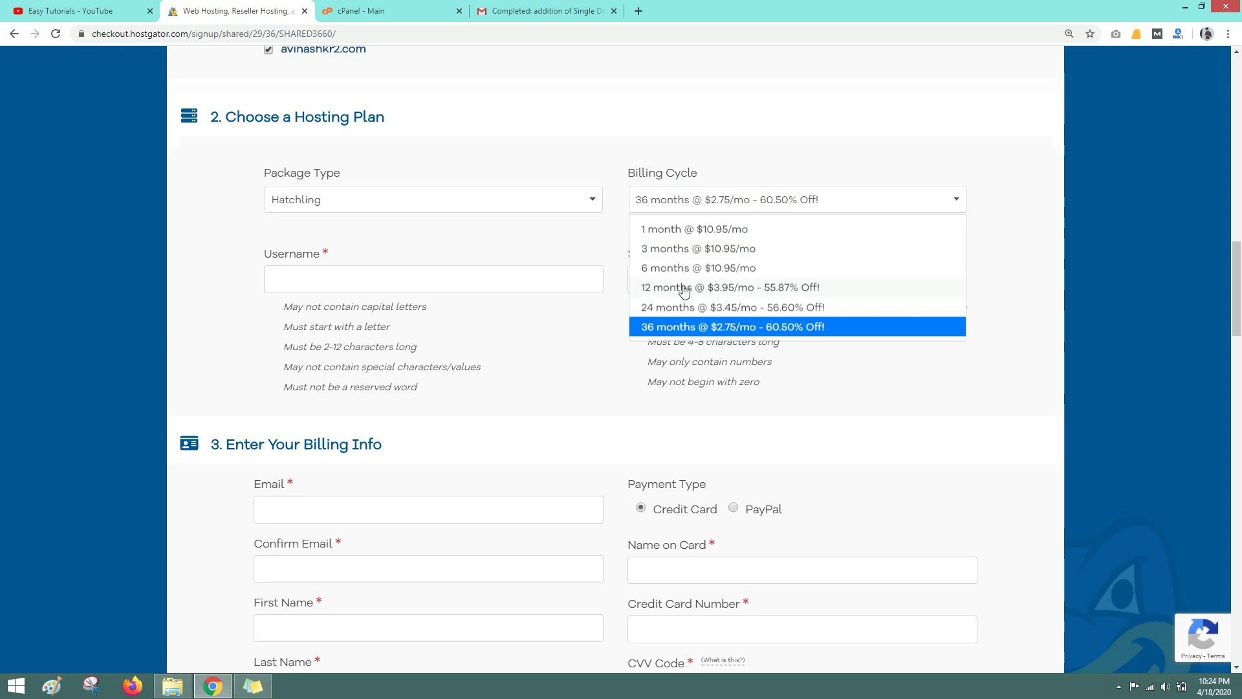
pyautogui.click(685, 289)
pyautogui.click(995, 195)
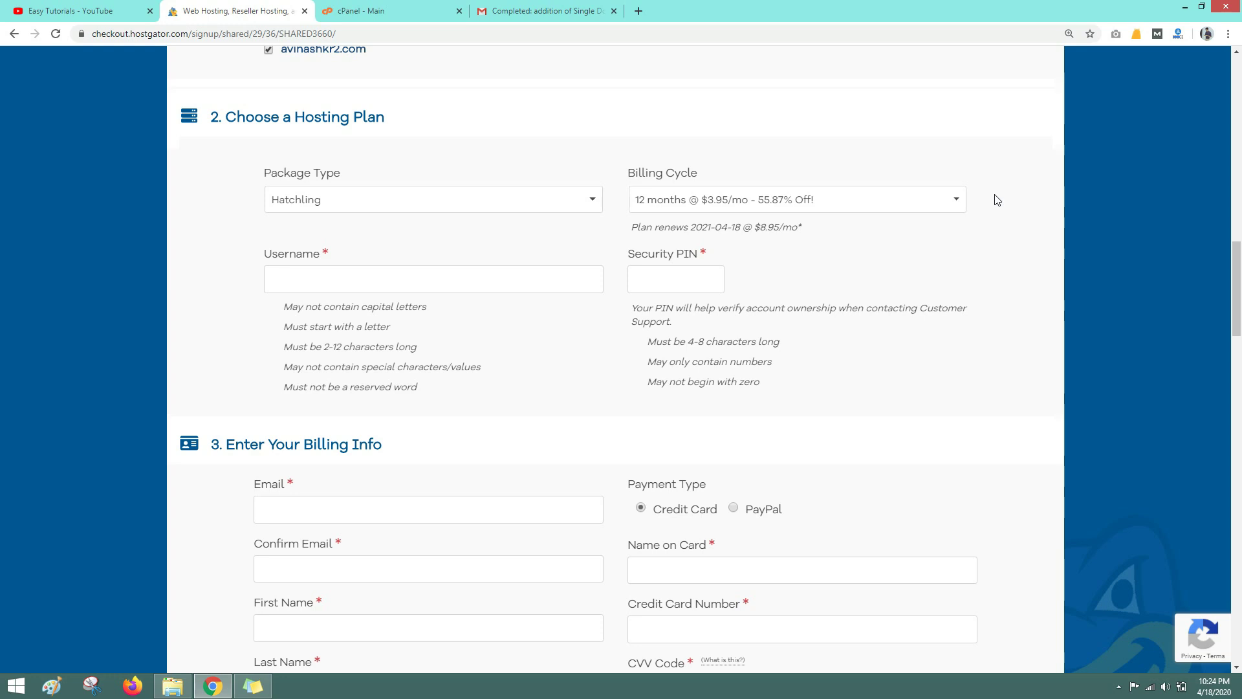
# Scroll past Username, Security PIN and billing info down to Add Additional Services.
pyautogui.scroll(-2, 230, 244)
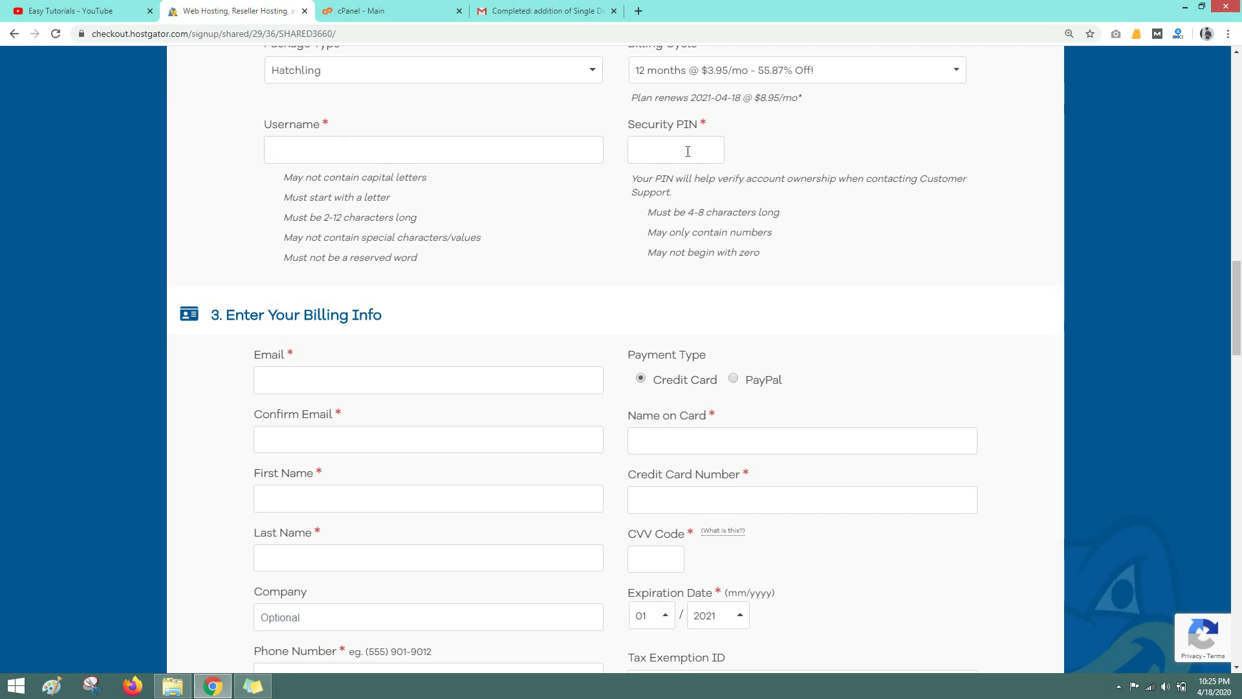
pyautogui.scroll(-3, 92, 244)
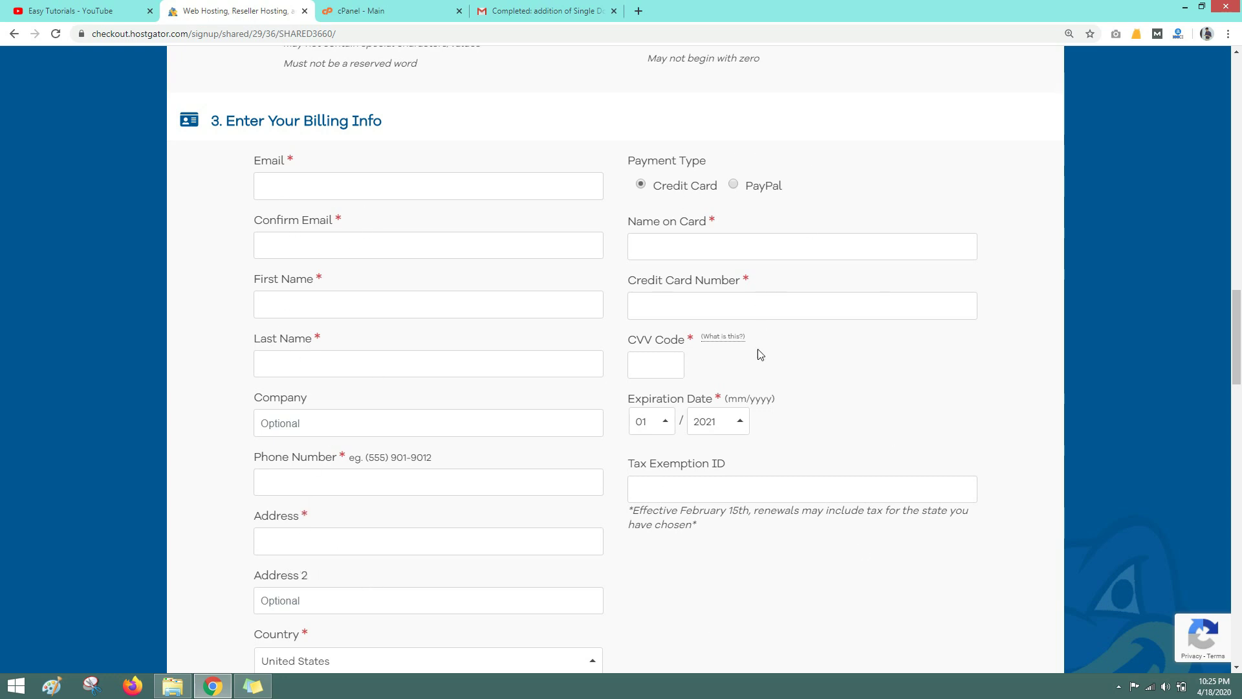
pyautogui.scroll(-12, 854, 247)
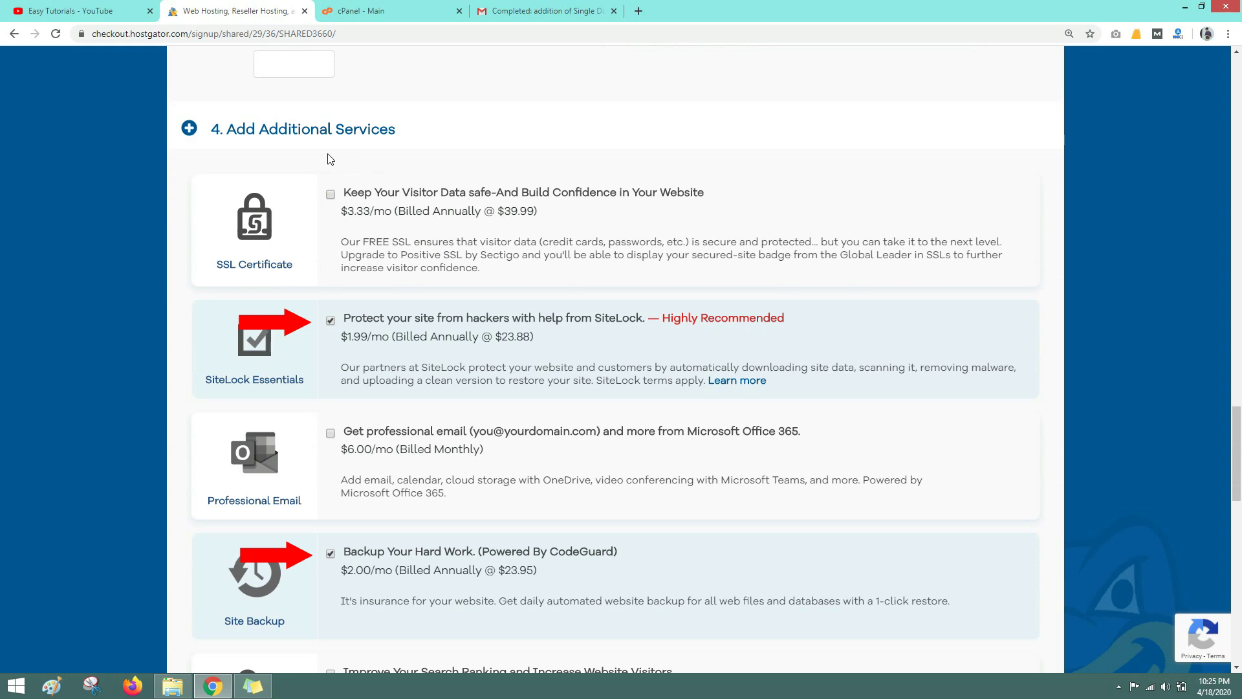
# Uncheck SiteLock Essentials and CodeGuard Site Backup, then review the $66.47 order details.
pyautogui.click(331, 321)
pyautogui.click(331, 555)
pyautogui.scroll(-7, 418, 299)
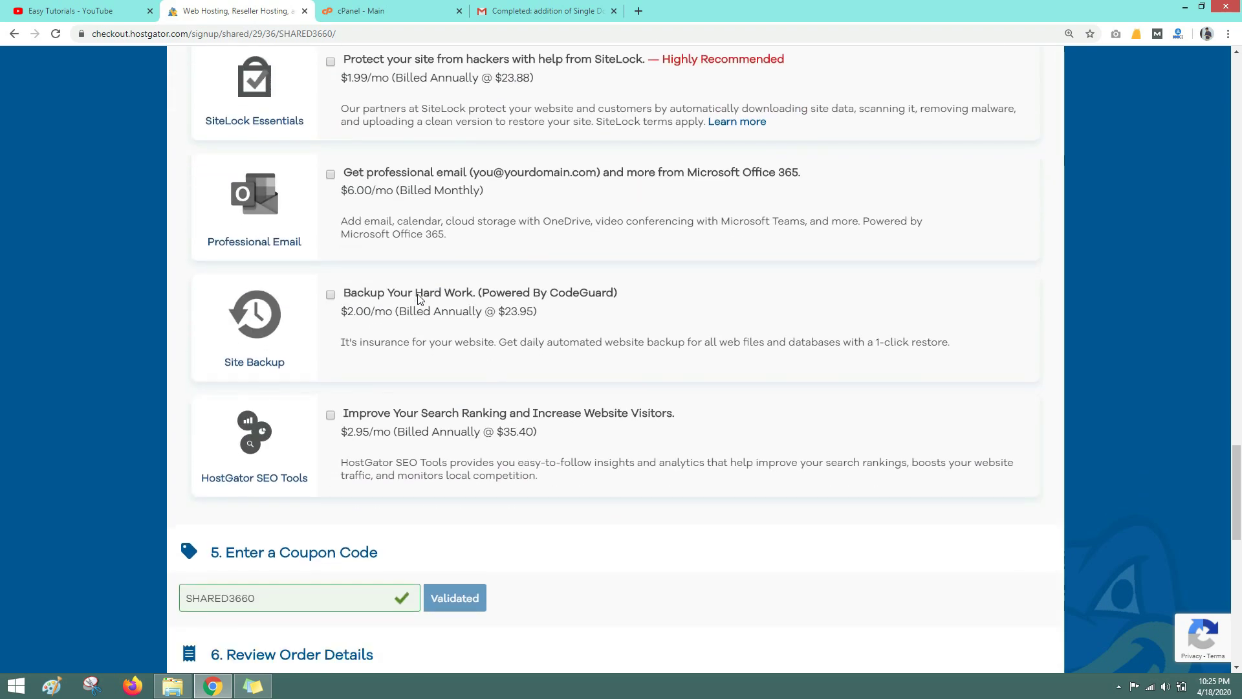
pyautogui.scroll(-4, 418, 299)
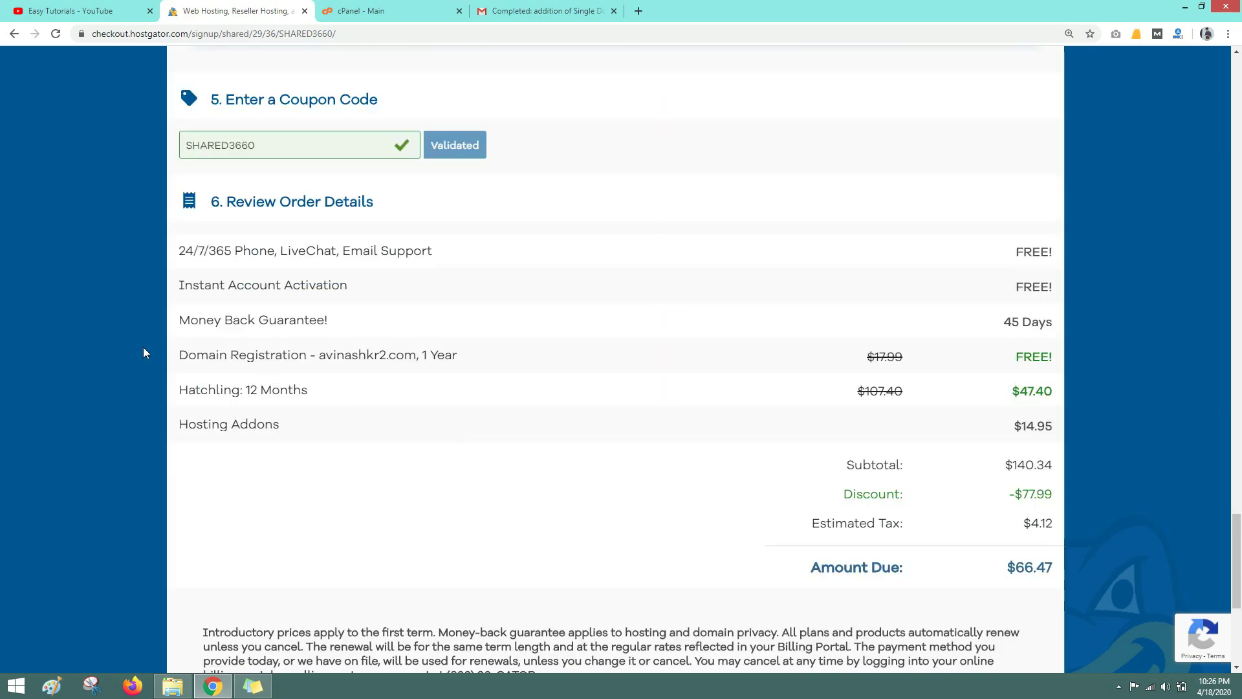
pyautogui.click(1018, 567)
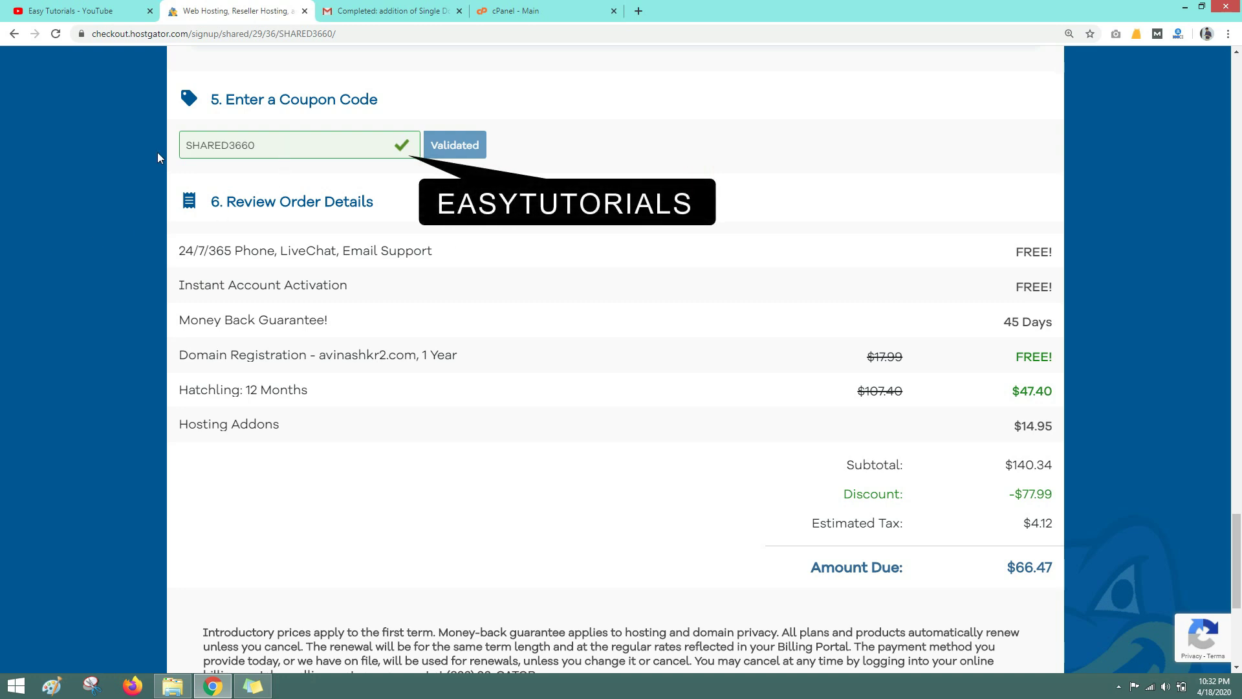
pyautogui.scroll(-4, 144, 204)
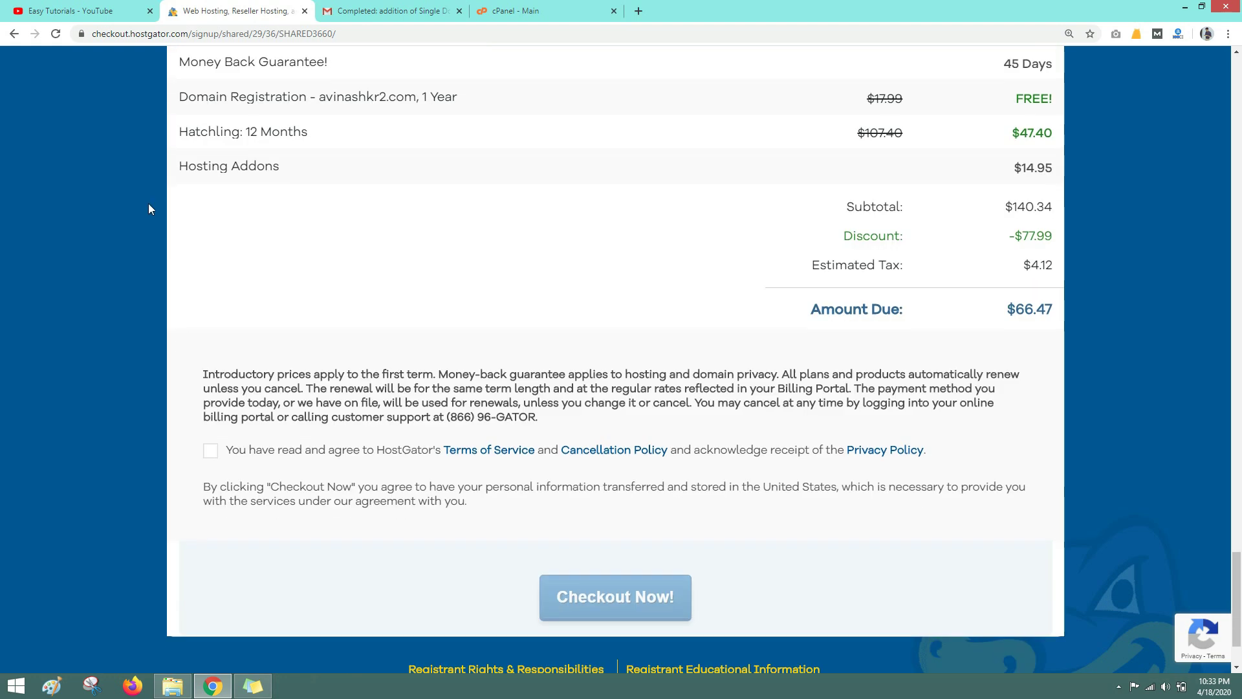
# Tick the checkbox agreeing to HostGator's terms of service.
pyautogui.click(210, 450)
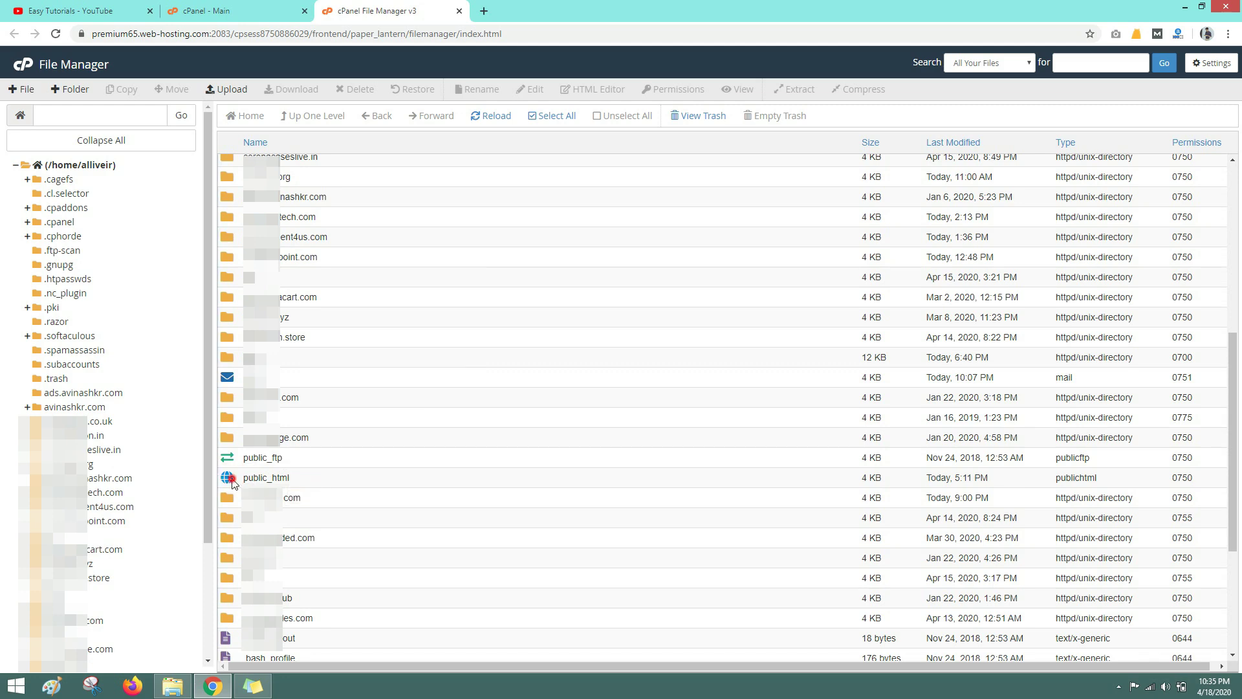
# Open the public_html folder and bring up its file upload page.
pyautogui.doubleClick(233, 482)
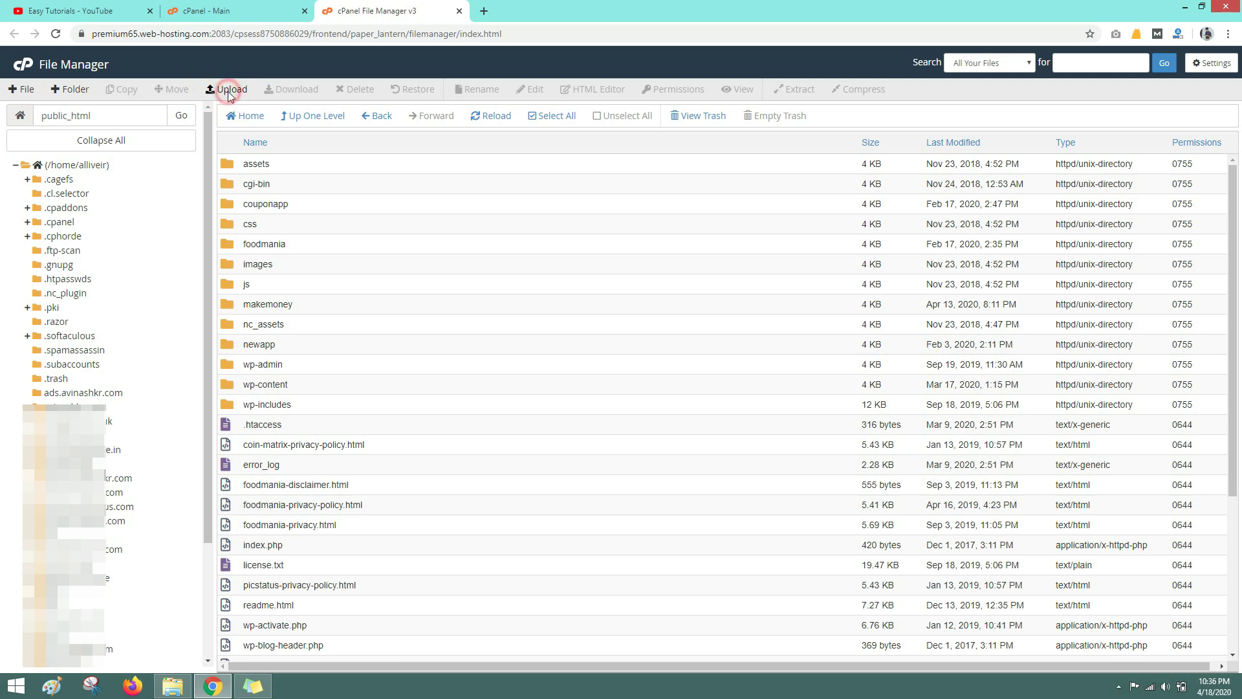
pyautogui.click(228, 93)
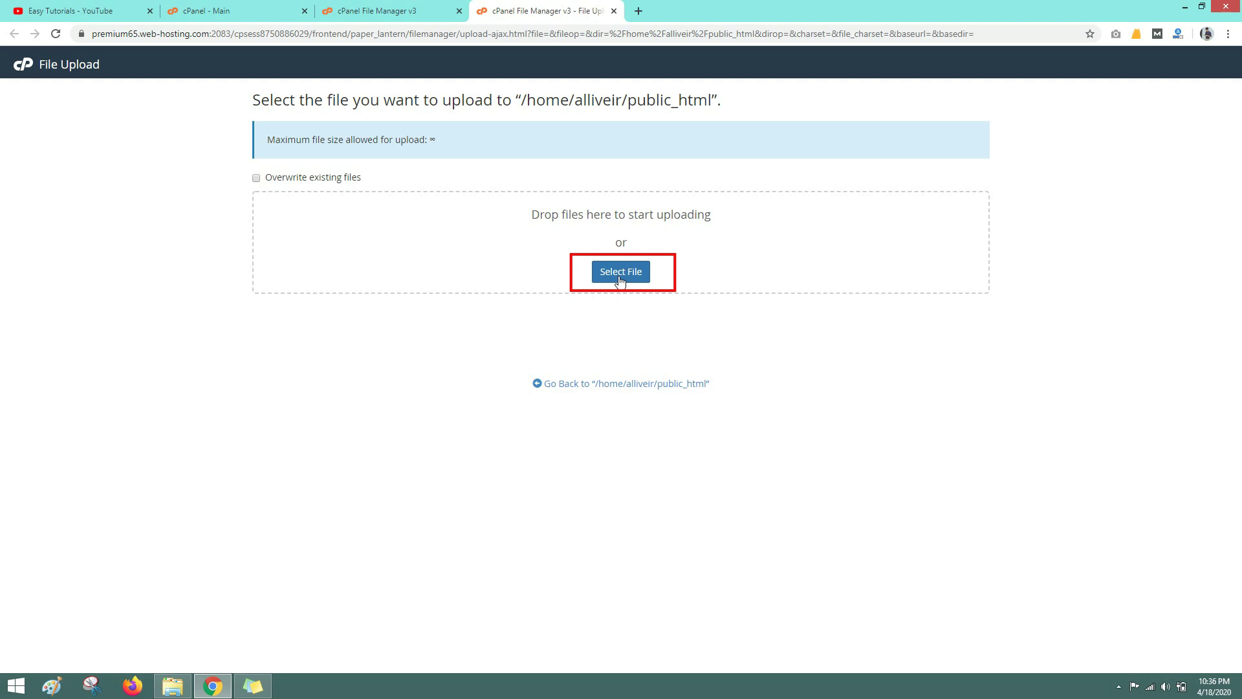
# Close the upload tab, go up to the home directory, and open the demo folder.
pyautogui.click(614, 11)
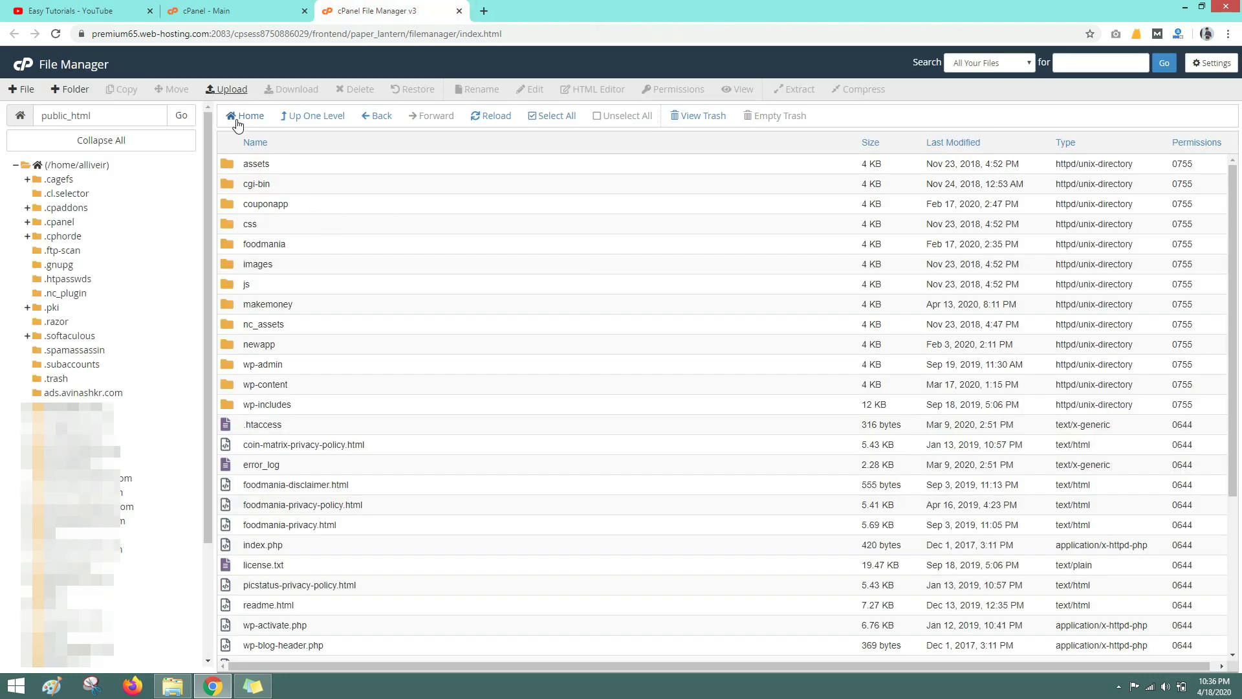
pyautogui.click(313, 122)
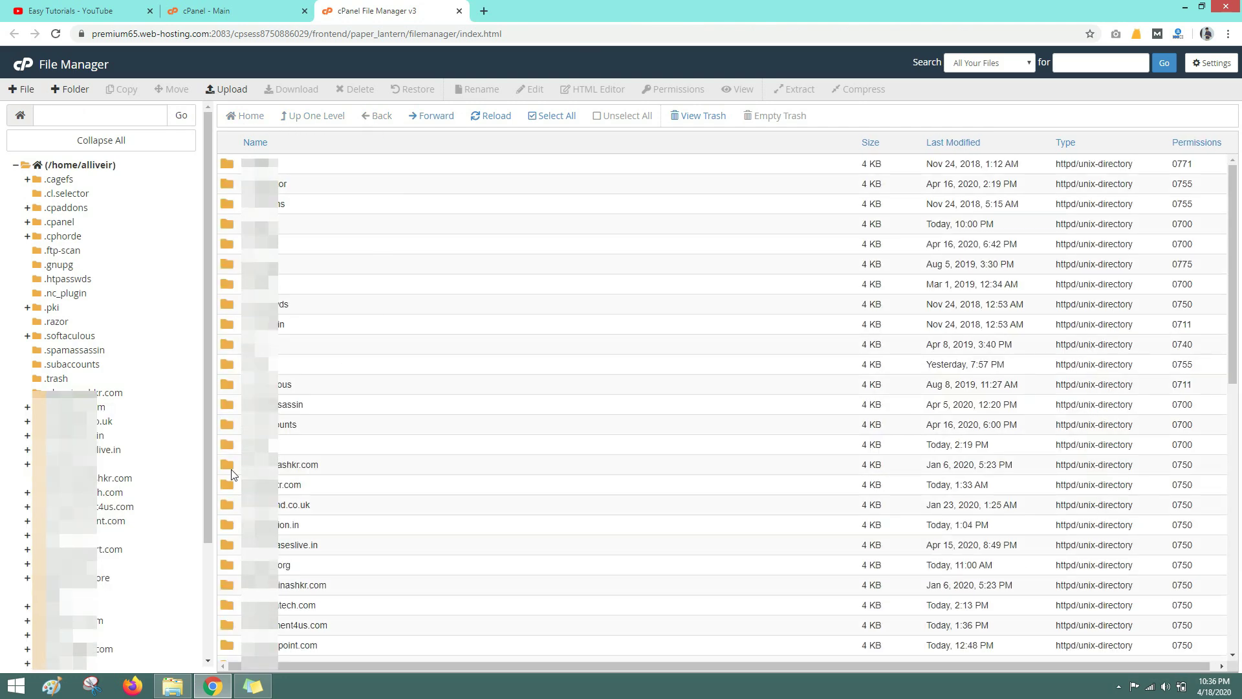
pyautogui.scroll(-1, 350, 359)
pyautogui.scroll(-2, 350, 358)
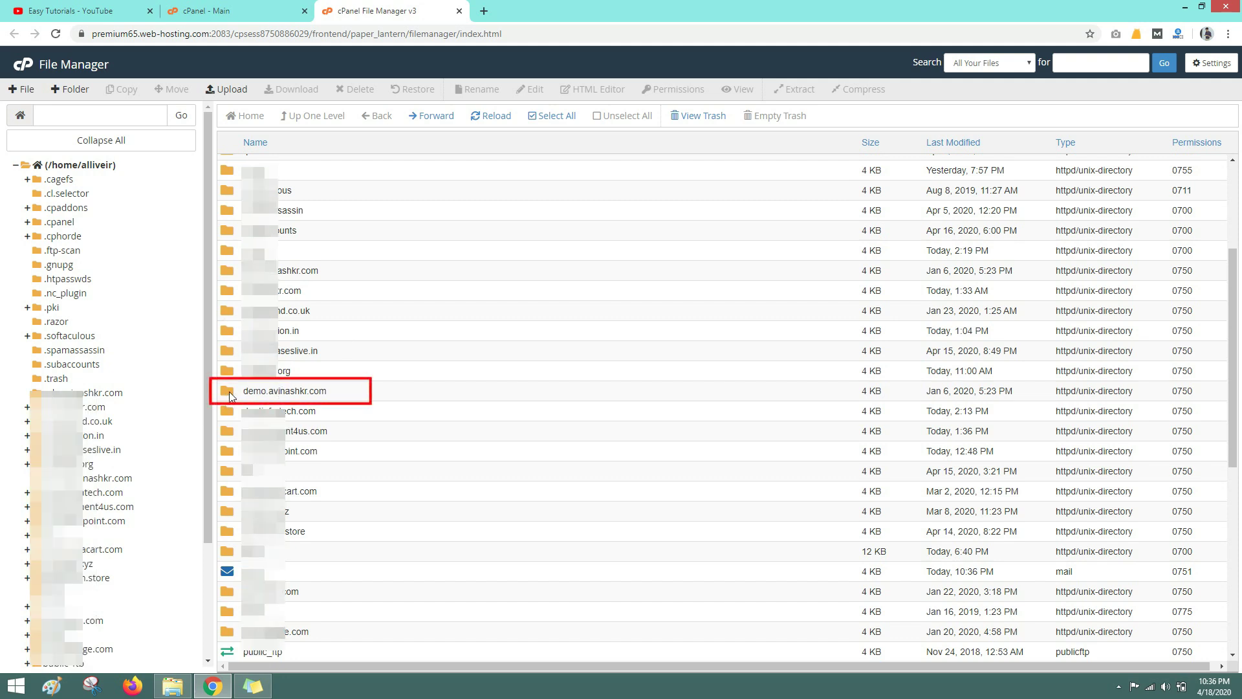
pyautogui.doubleClick(231, 393)
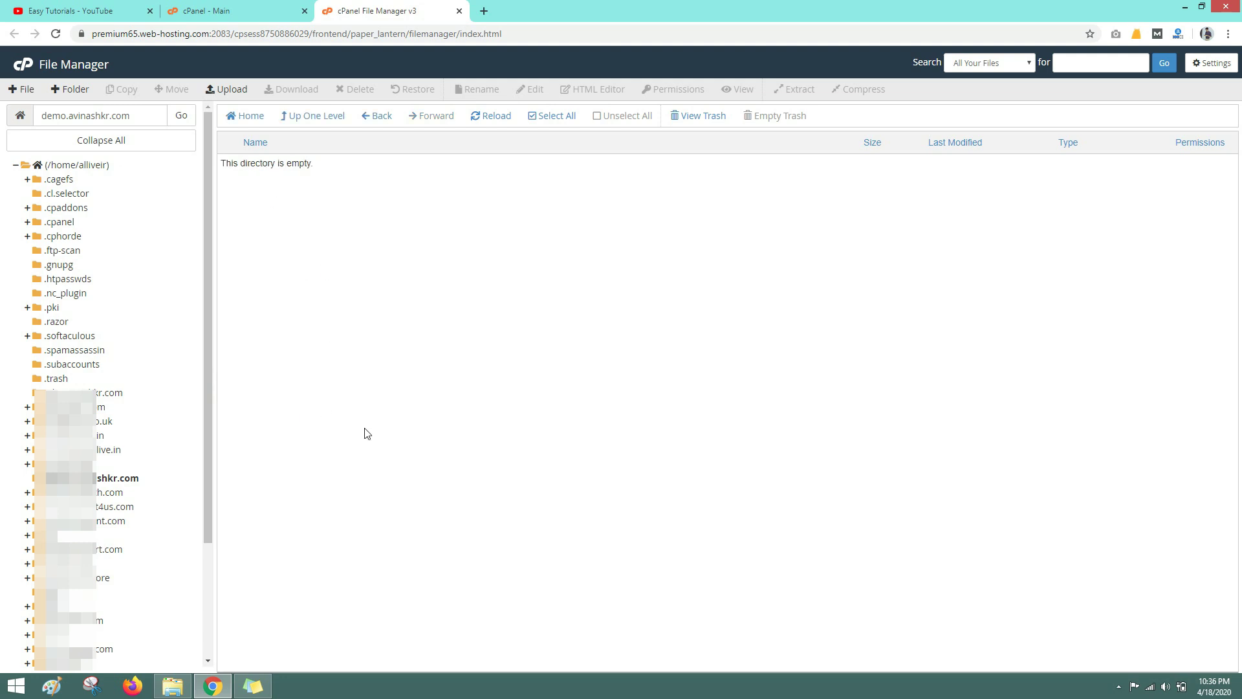
# Load the demo subdomain in a new tab to confirm its empty 'Index of /' listing.
pyautogui.hotkey('ctrl', 't')
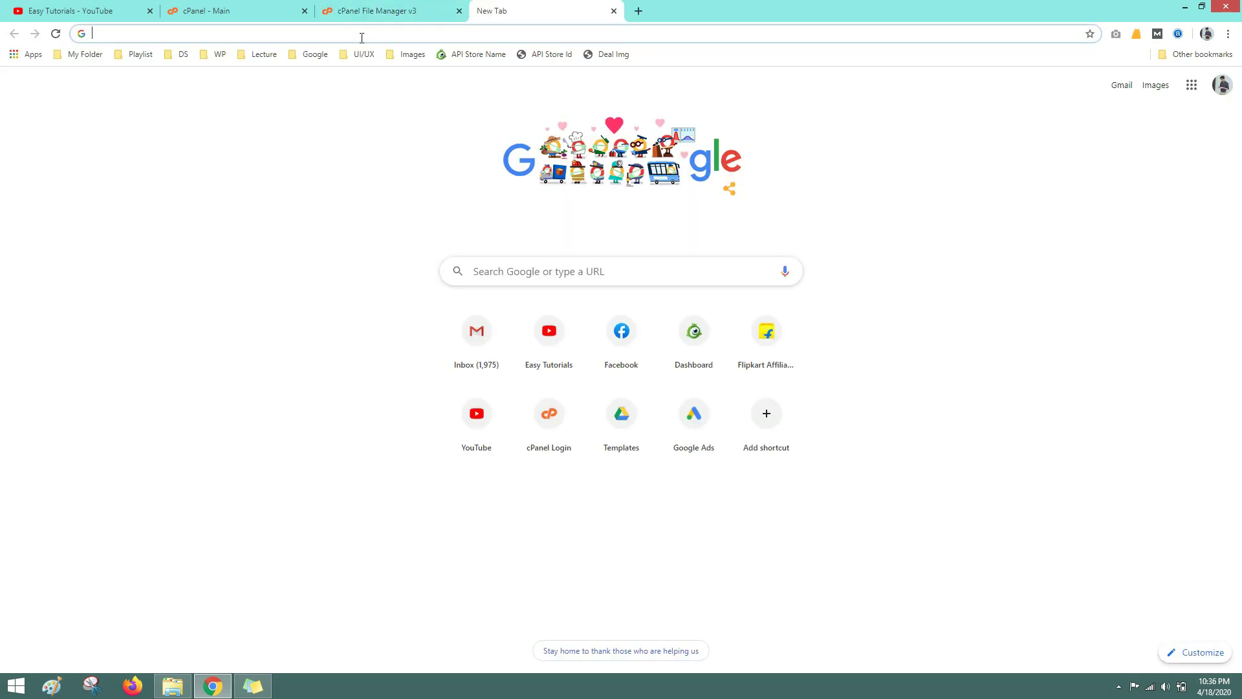
pyautogui.write('de')
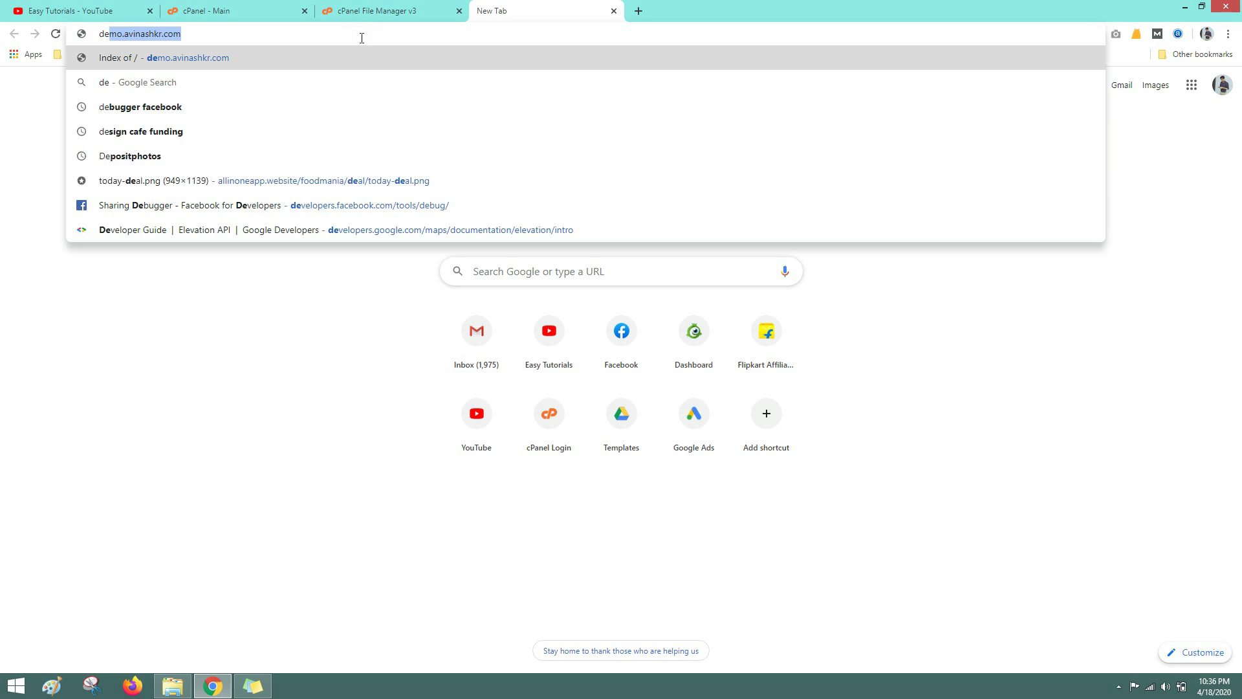
pyautogui.press('Return')
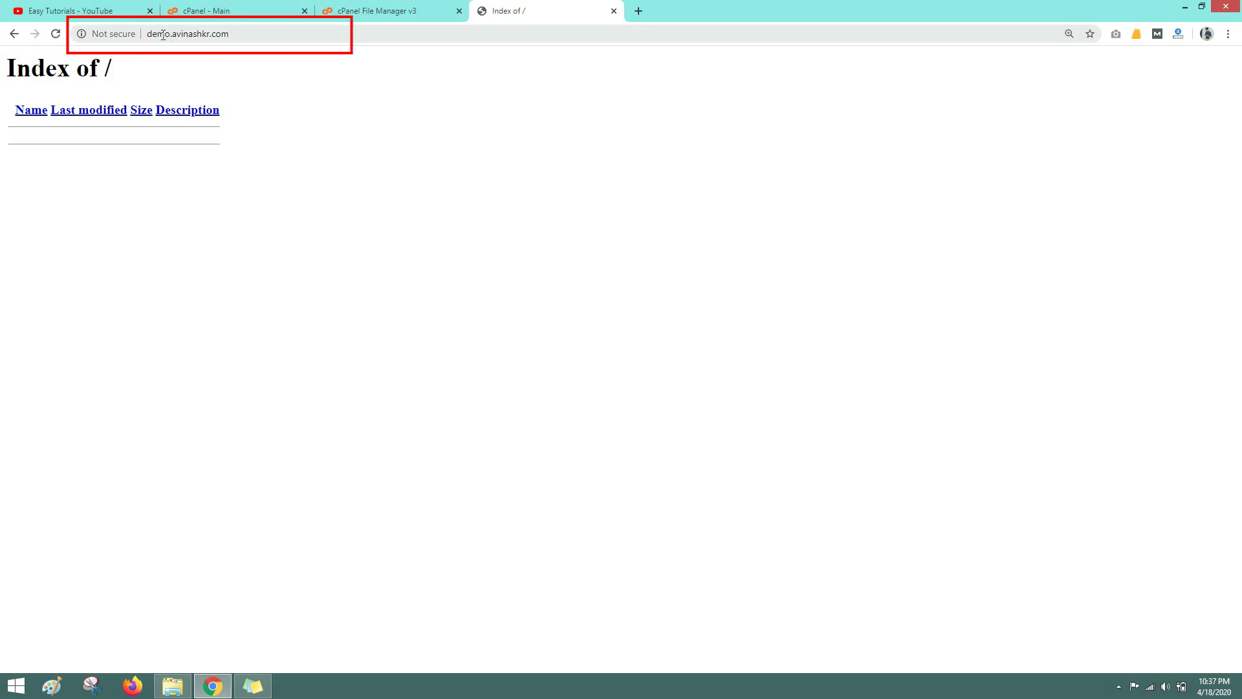
pyautogui.moveTo(7, 69); pyautogui.dragTo(130, 71)
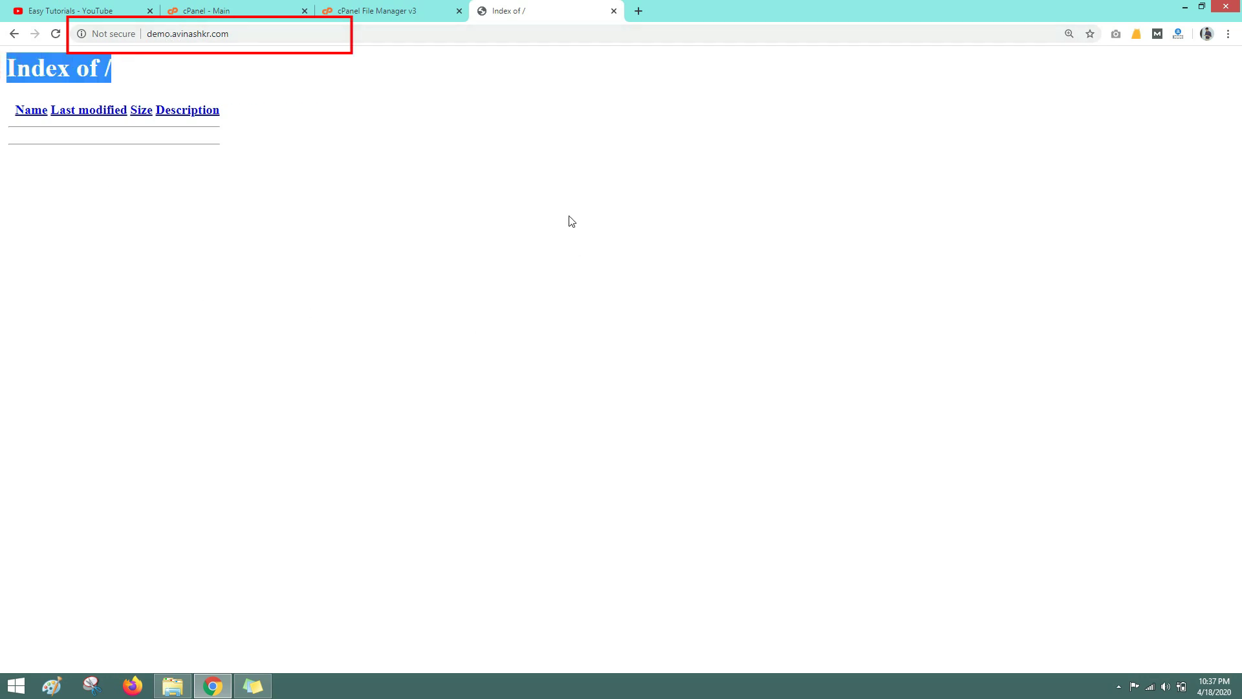
pyautogui.click(396, 9)
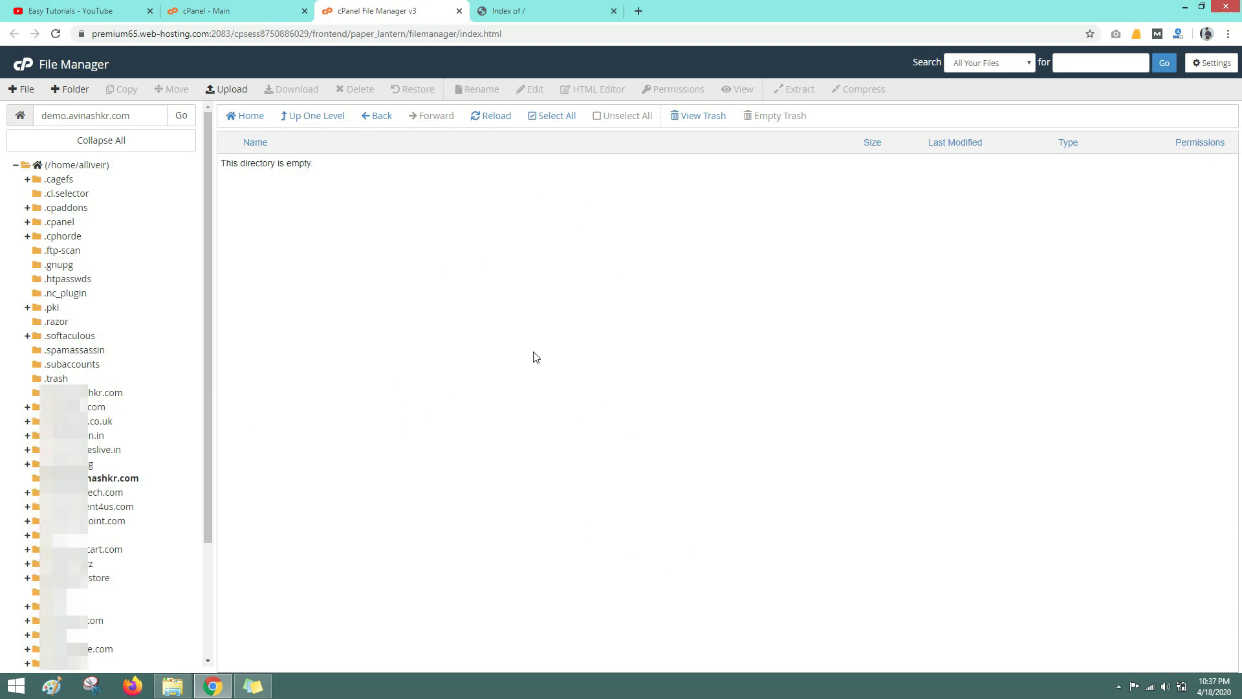
# Compress the img folder and three site files in Resume Template into cv.zip.
pyautogui.click(173, 684)
pyautogui.click(693, 377)
pyautogui.moveTo(840, 380); pyautogui.dragTo(163, 171)
pyautogui.rightClick(155, 180)
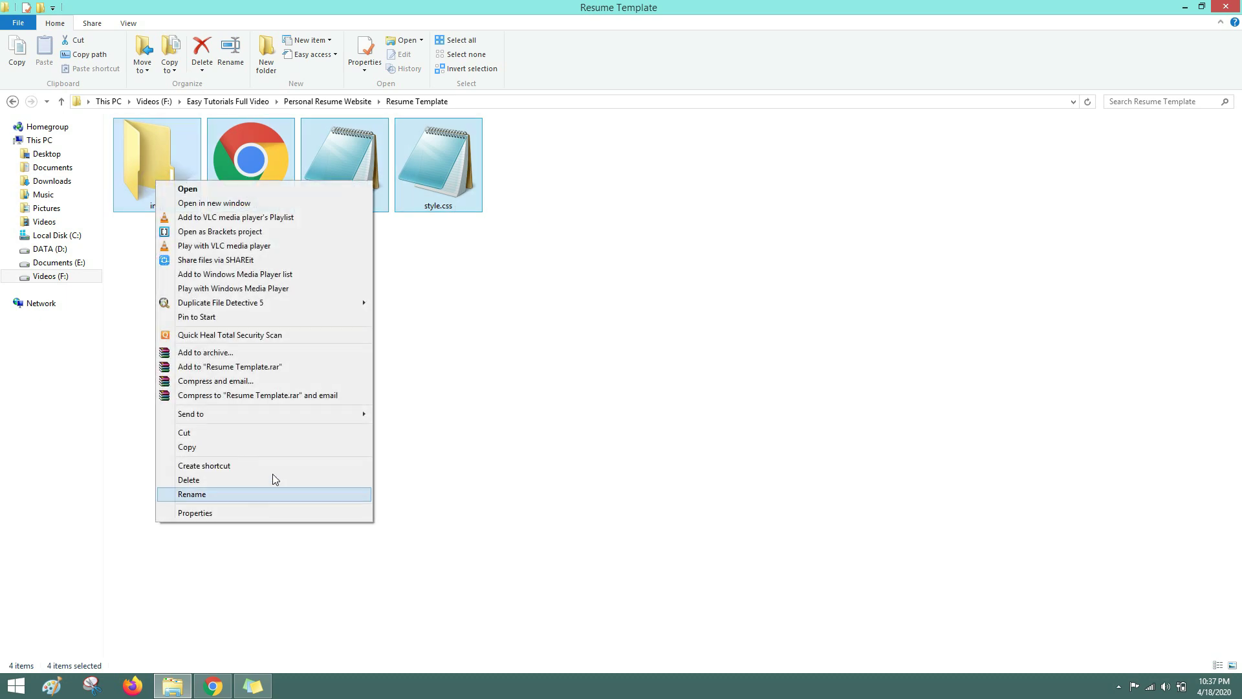
pyautogui.moveTo(298, 418)
pyautogui.click(389, 428)
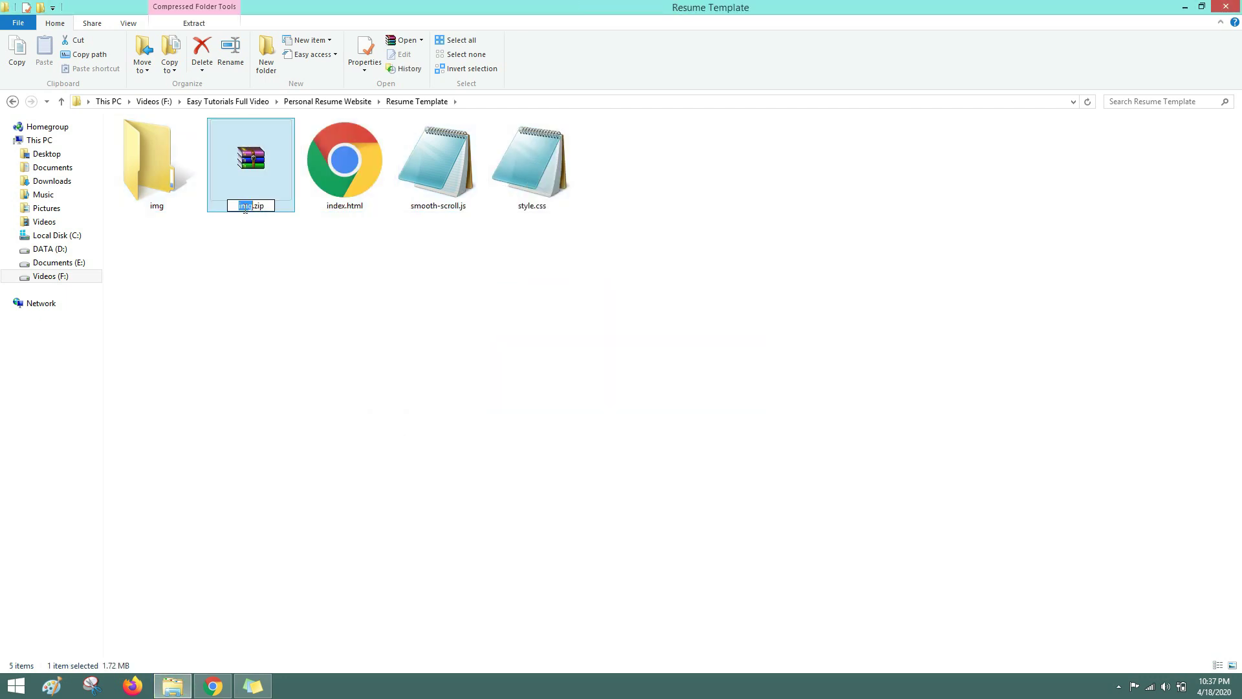
pyautogui.write('cv')
pyautogui.click(269, 305)
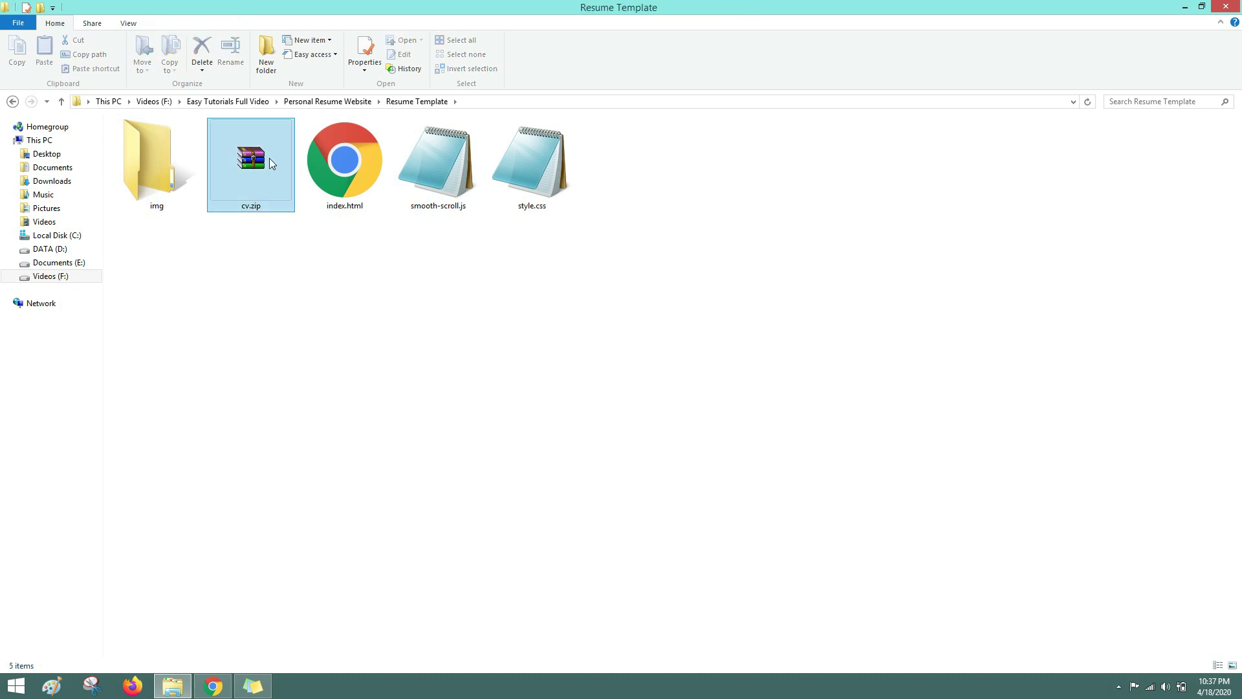
pyautogui.click(471, 102)
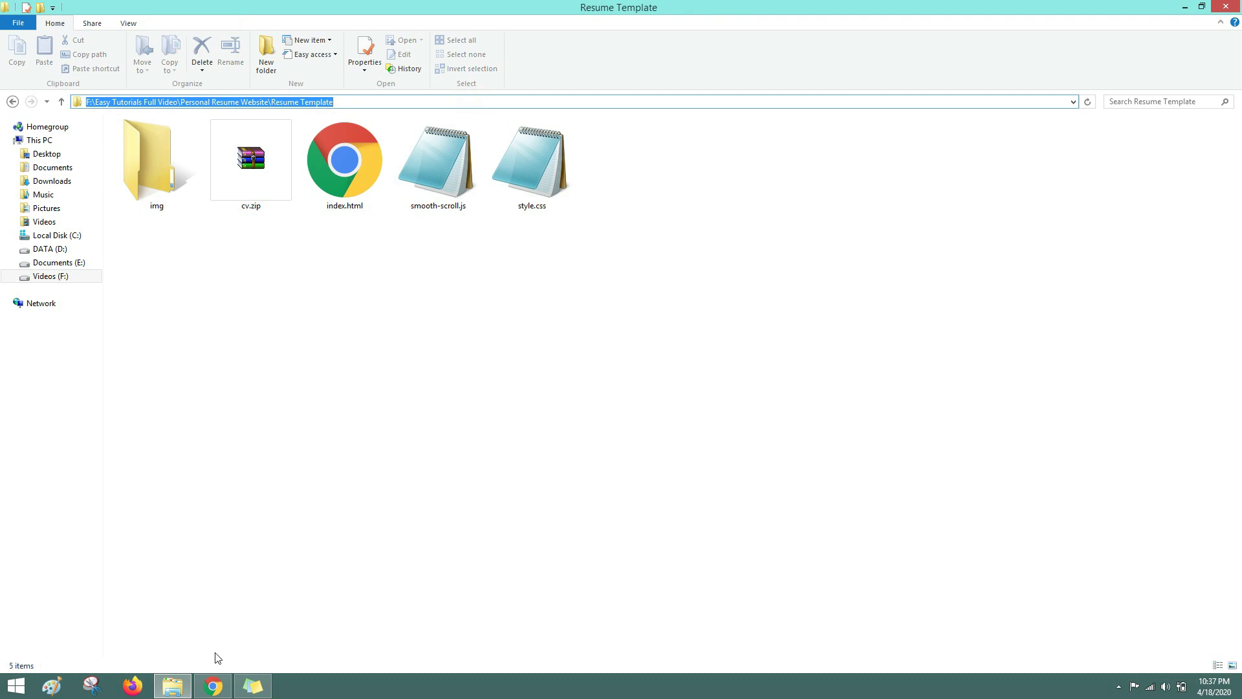
# Upload cv.zip from the Resume Template folder into the demo folder and return to its file list.
pyautogui.click(213, 686)
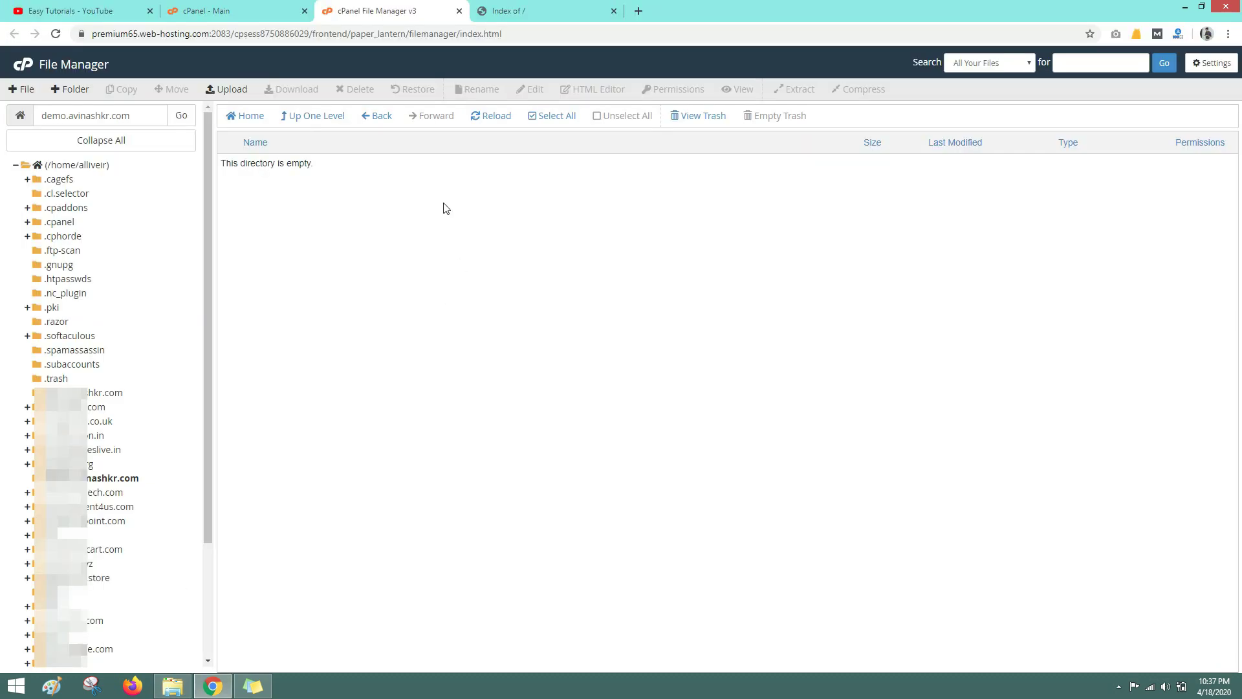
pyautogui.click(231, 90)
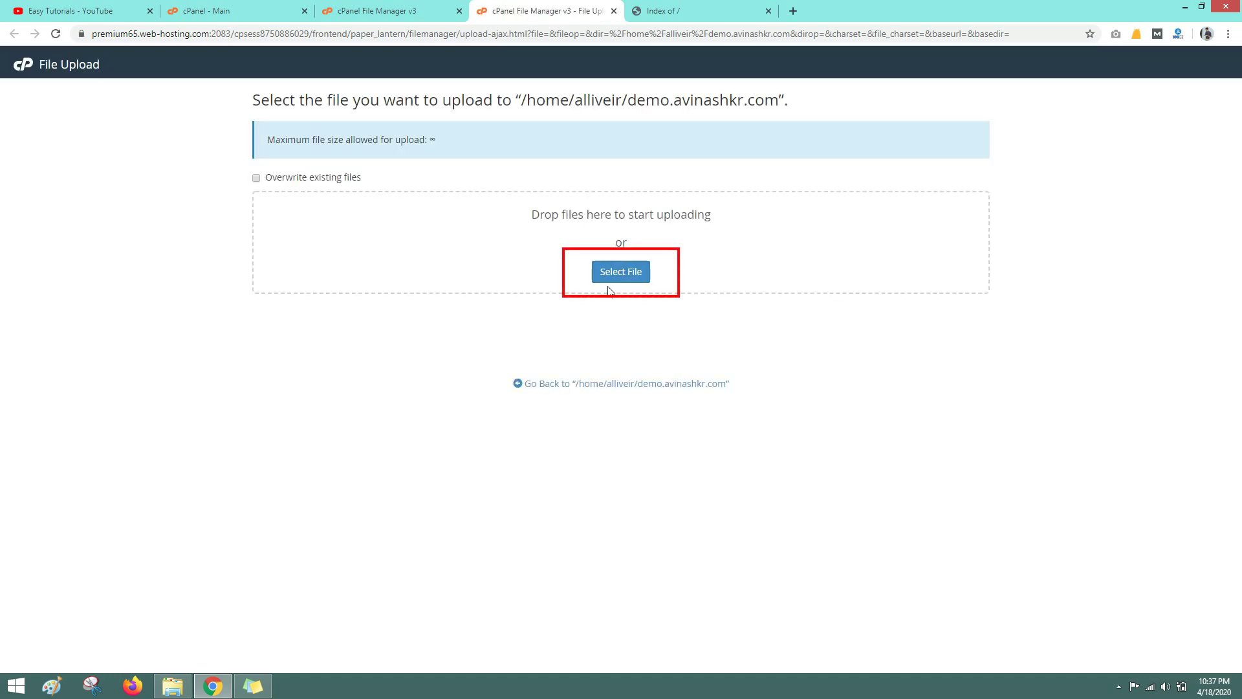
pyautogui.click(628, 271)
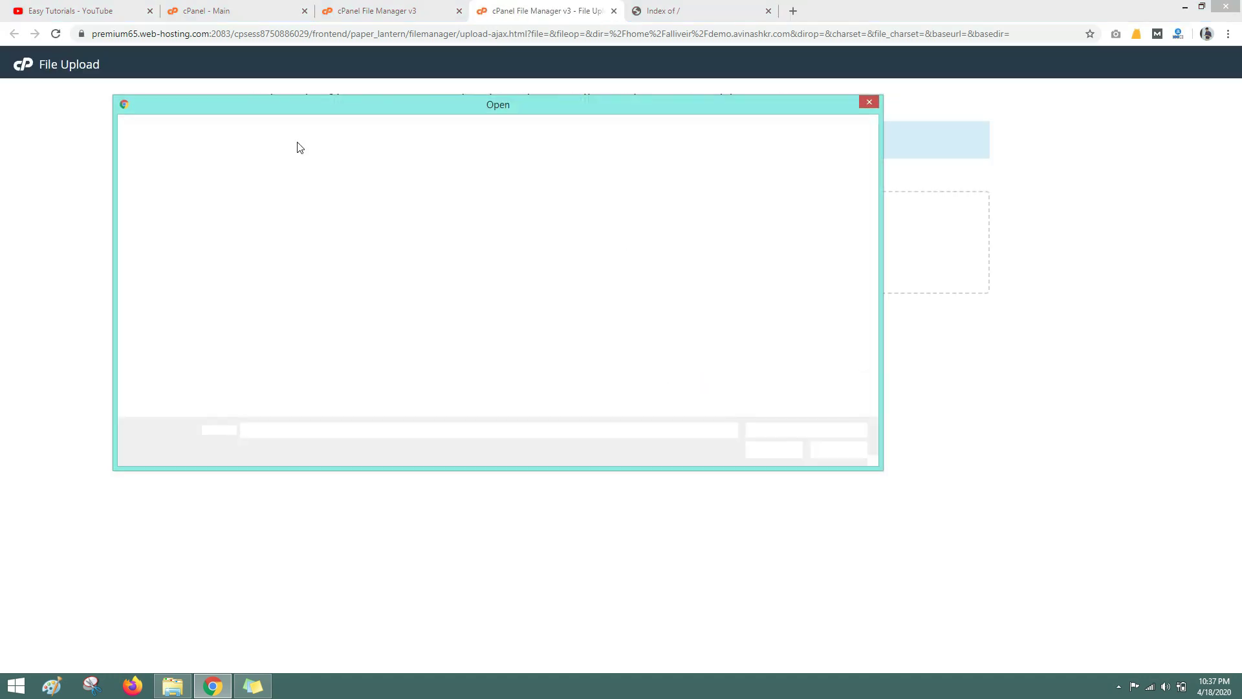
pyautogui.click(293, 200)
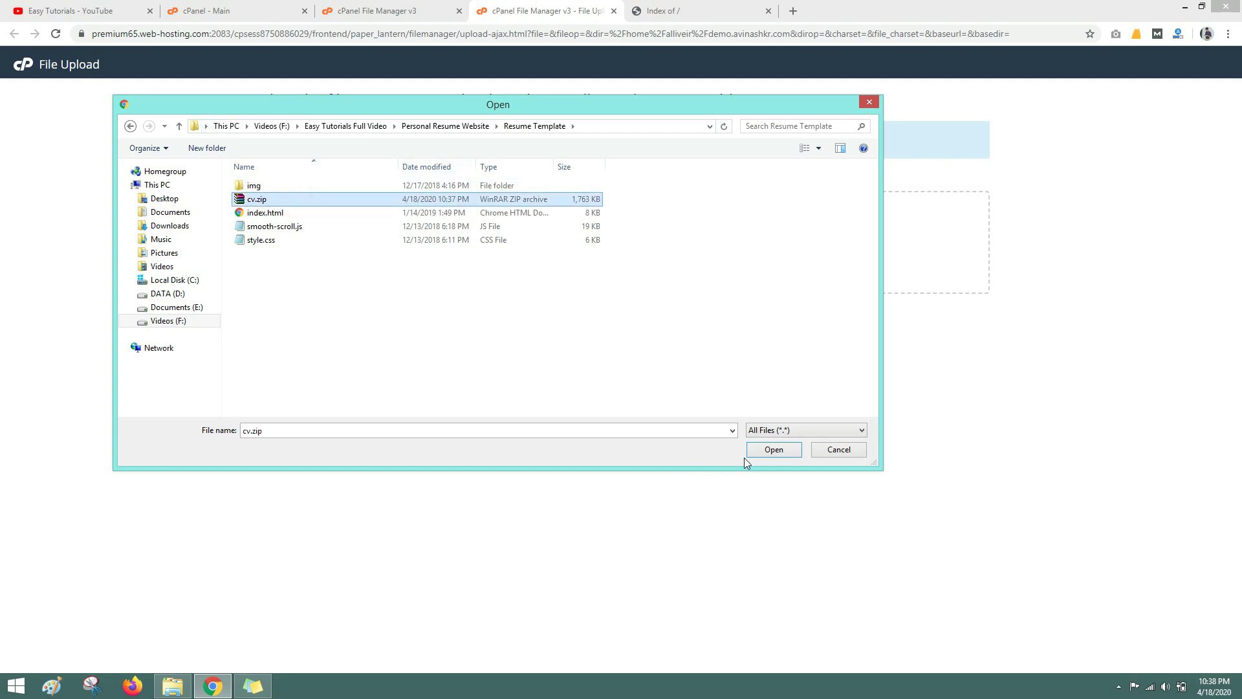
pyautogui.click(769, 451)
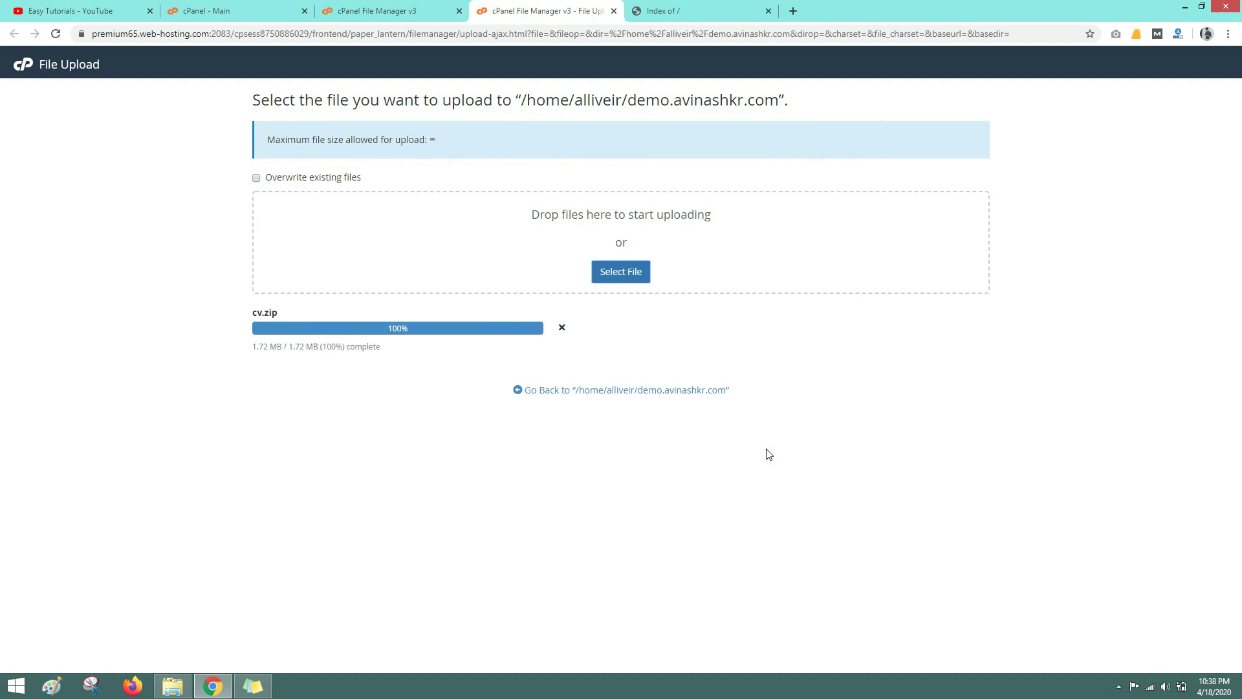
pyautogui.click(627, 391)
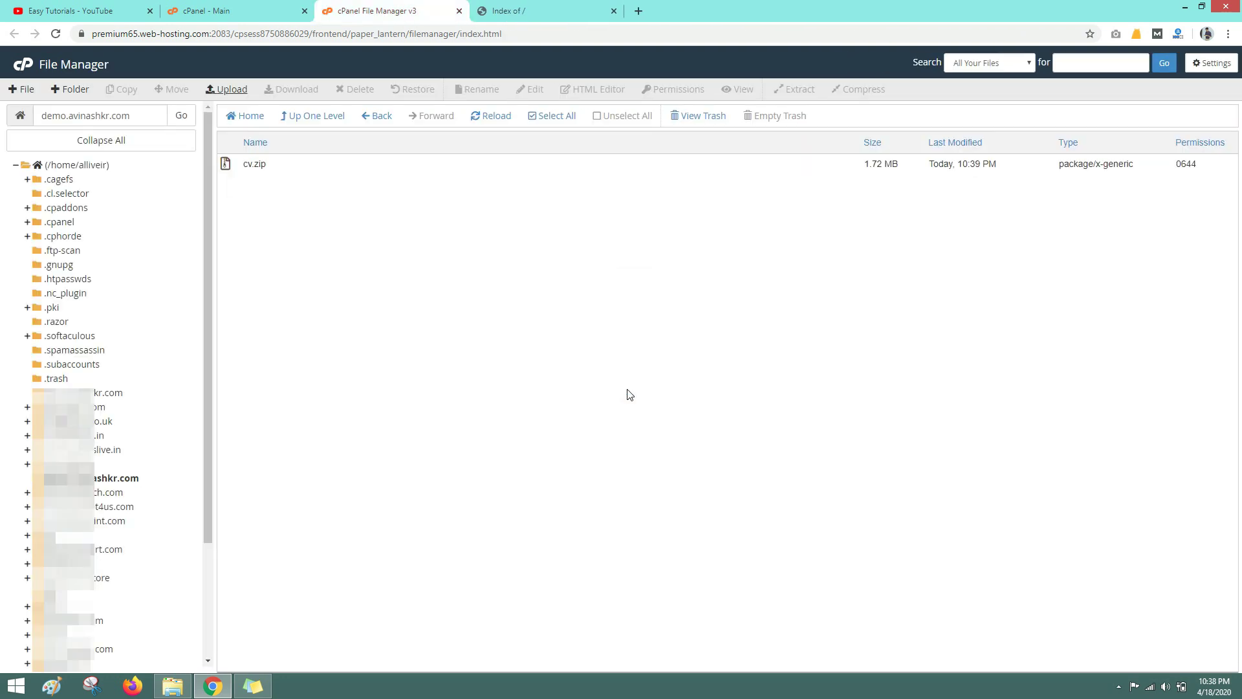
# Extract cv.zip into the demo folder.
pyautogui.rightClick(262, 167)
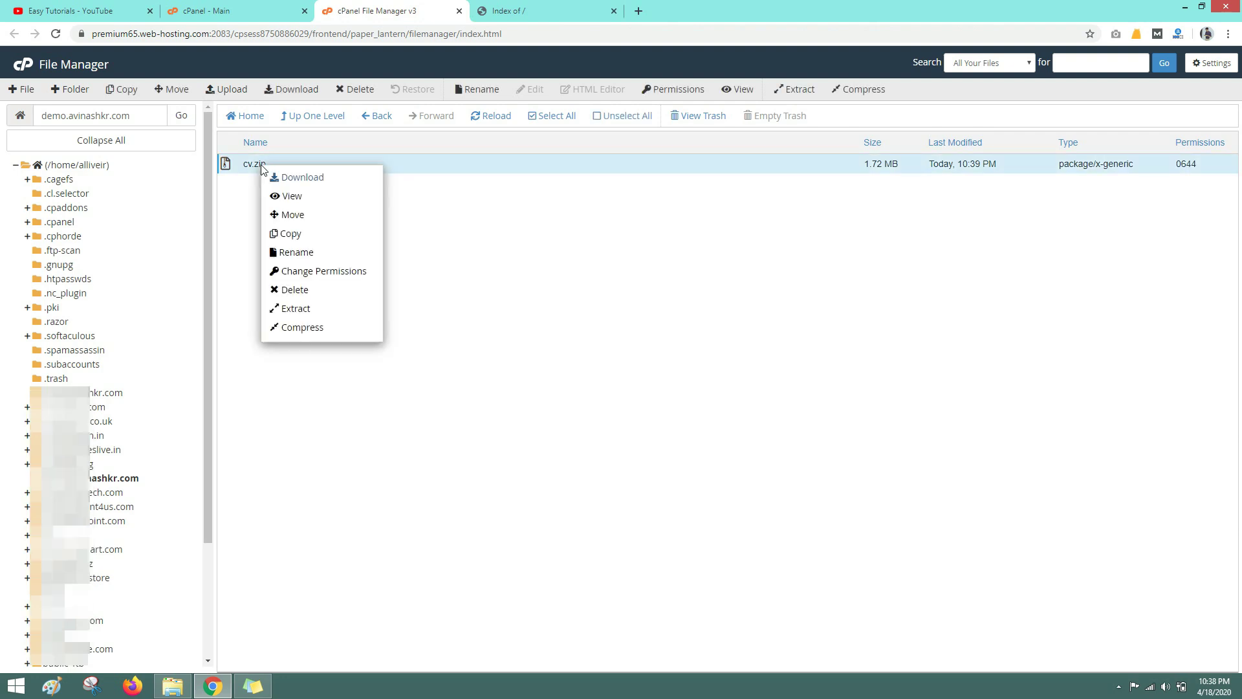
pyautogui.click(329, 312)
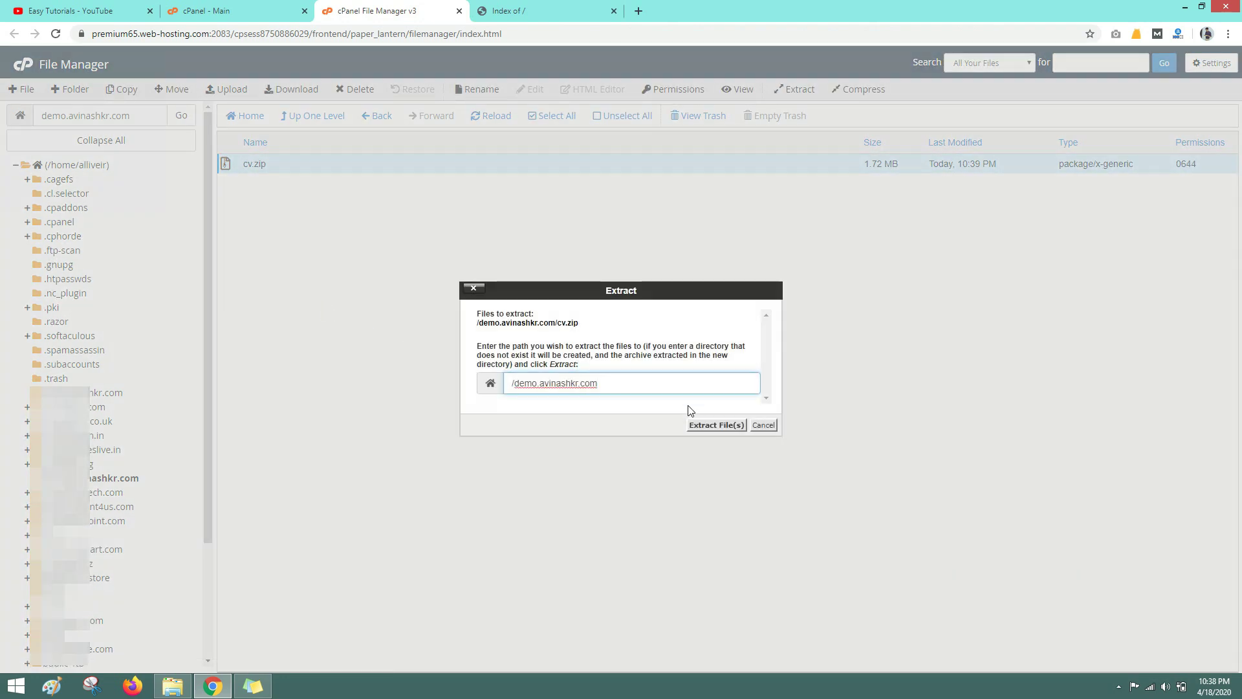
pyautogui.click(717, 425)
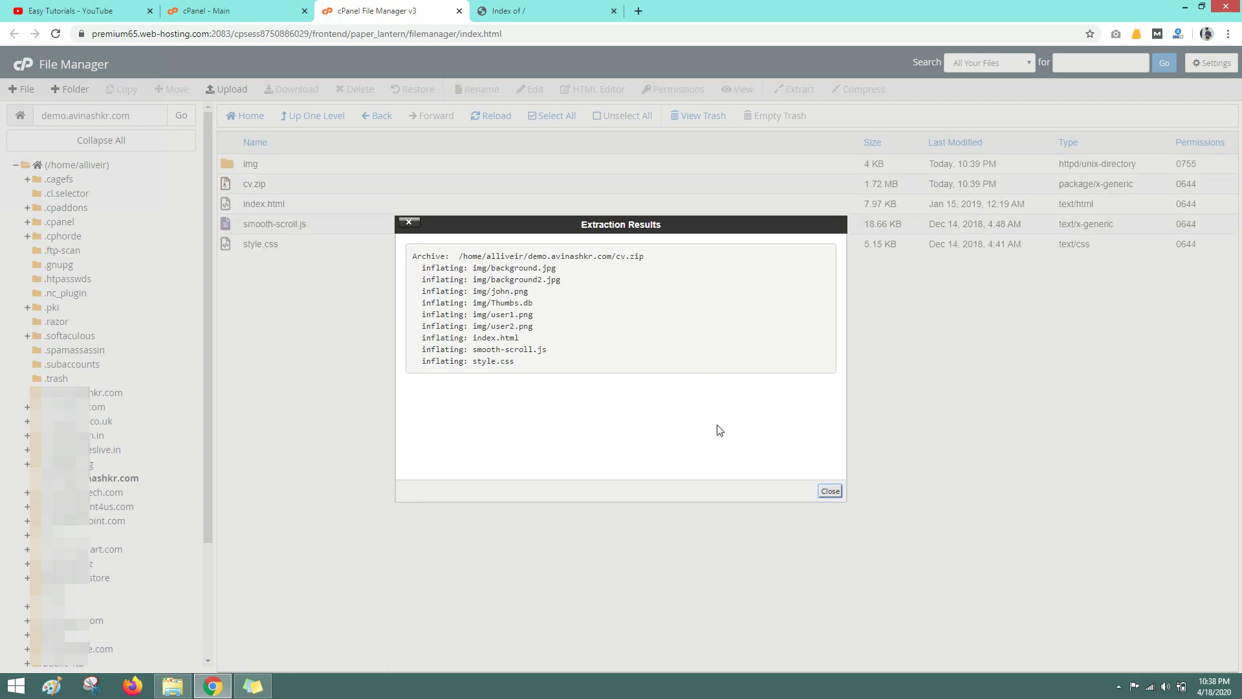
pyautogui.click(830, 491)
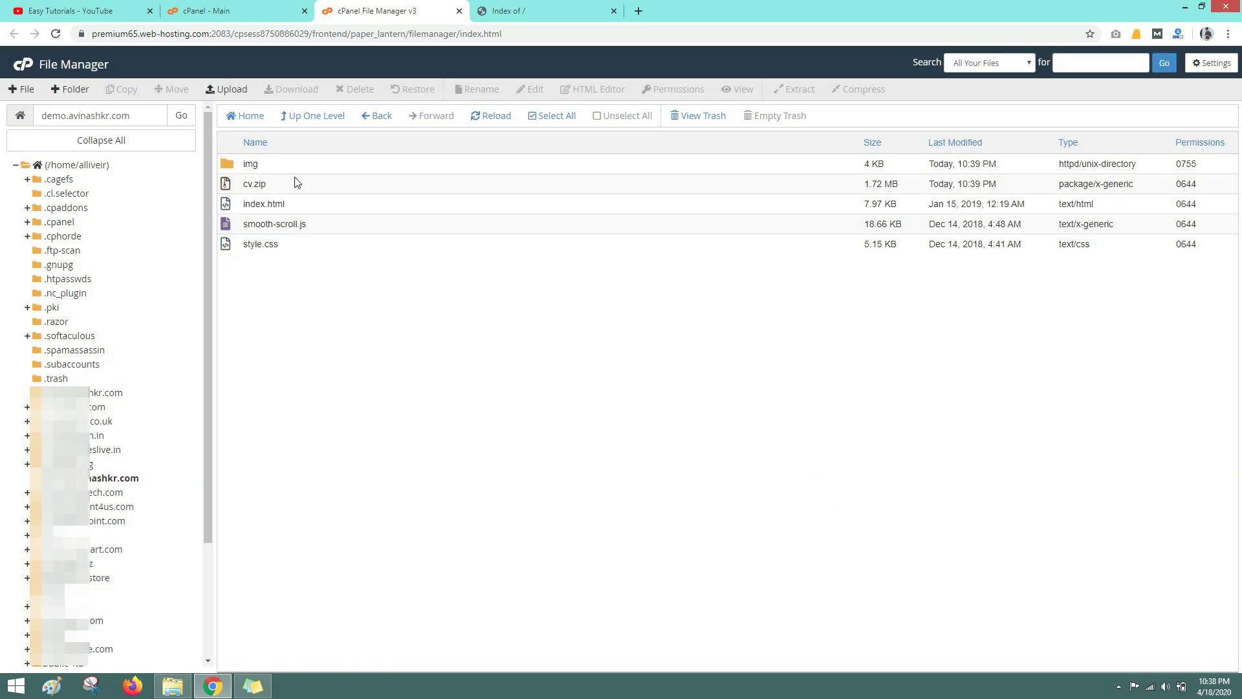
# Permanently delete cv.zip, skipping the trash.
pyautogui.click(294, 177)
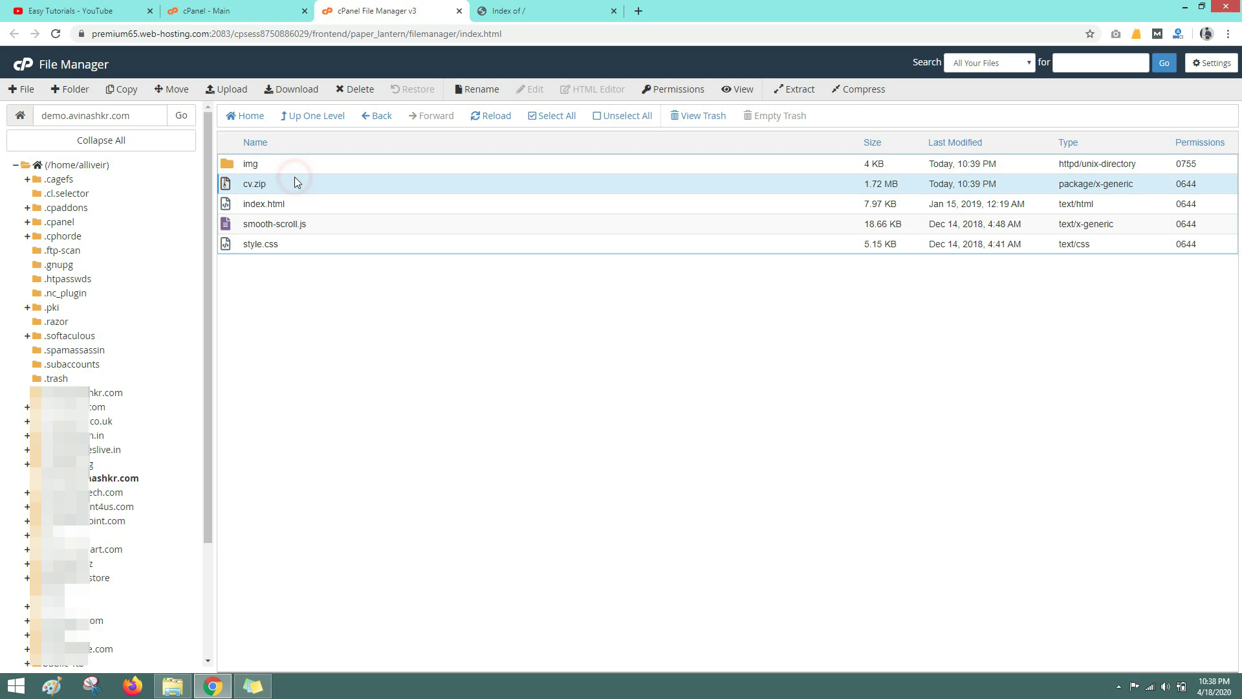
pyautogui.click(360, 94)
pyautogui.click(488, 364)
pyautogui.click(727, 400)
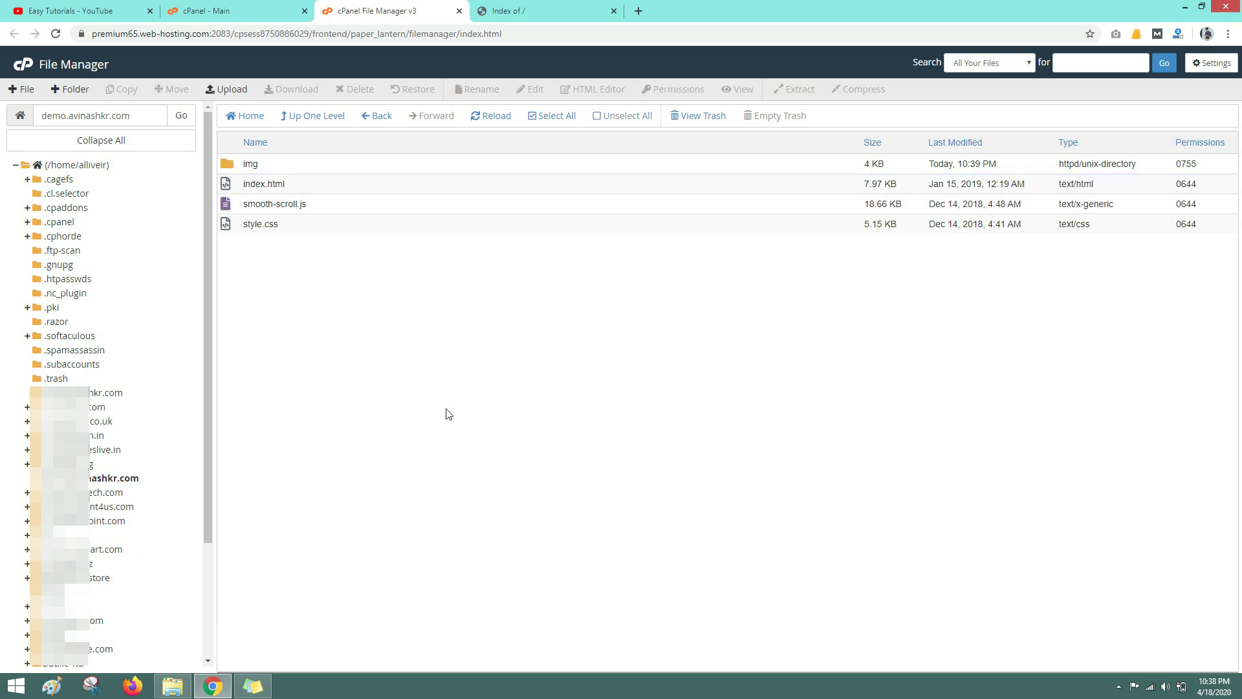
# Reload the demo subdomain page and scroll through the now-live resume site.
pyautogui.click(572, 9)
pyautogui.click(349, 91)
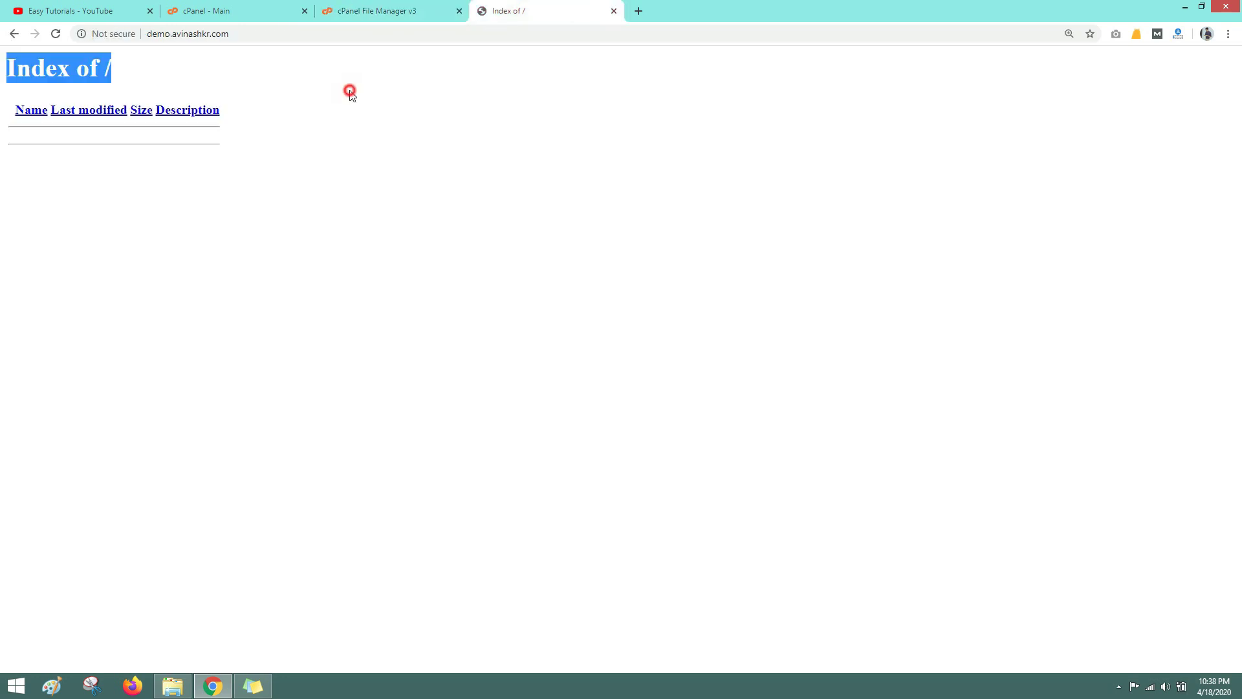
pyautogui.click(56, 35)
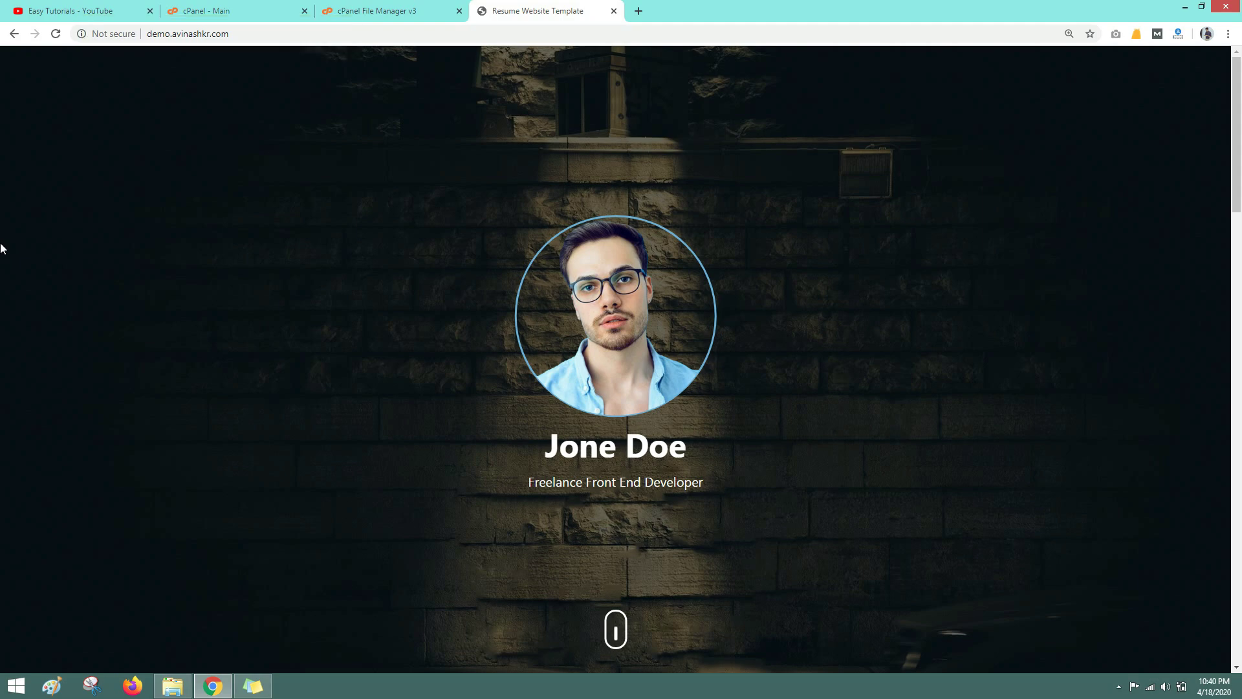
pyautogui.scroll(-13, 44, 278)
pyautogui.scroll(13, 64, 299)
pyautogui.scroll(-10, 244, 200)
pyautogui.scroll(10, 243, 198)
# Return to the cPanel Main dashboard tab and scroll briefly through its tool sections.
pyautogui.click(205, 11)
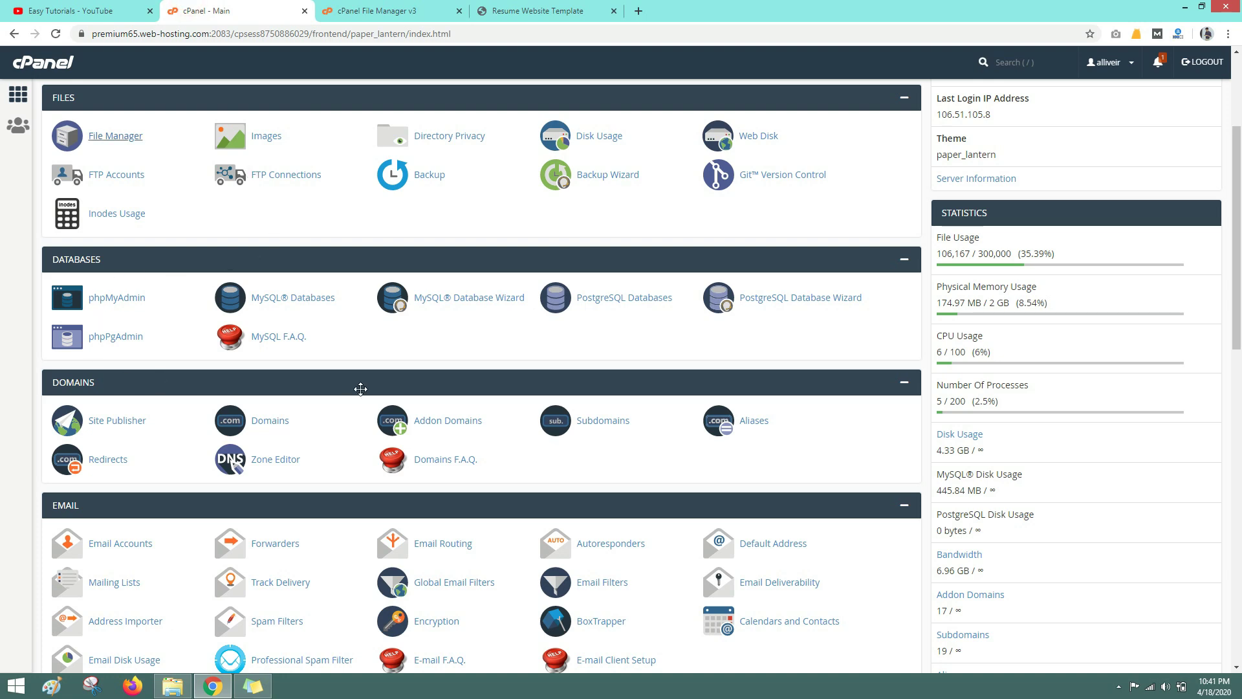
pyautogui.scroll(-4, 207, 347)
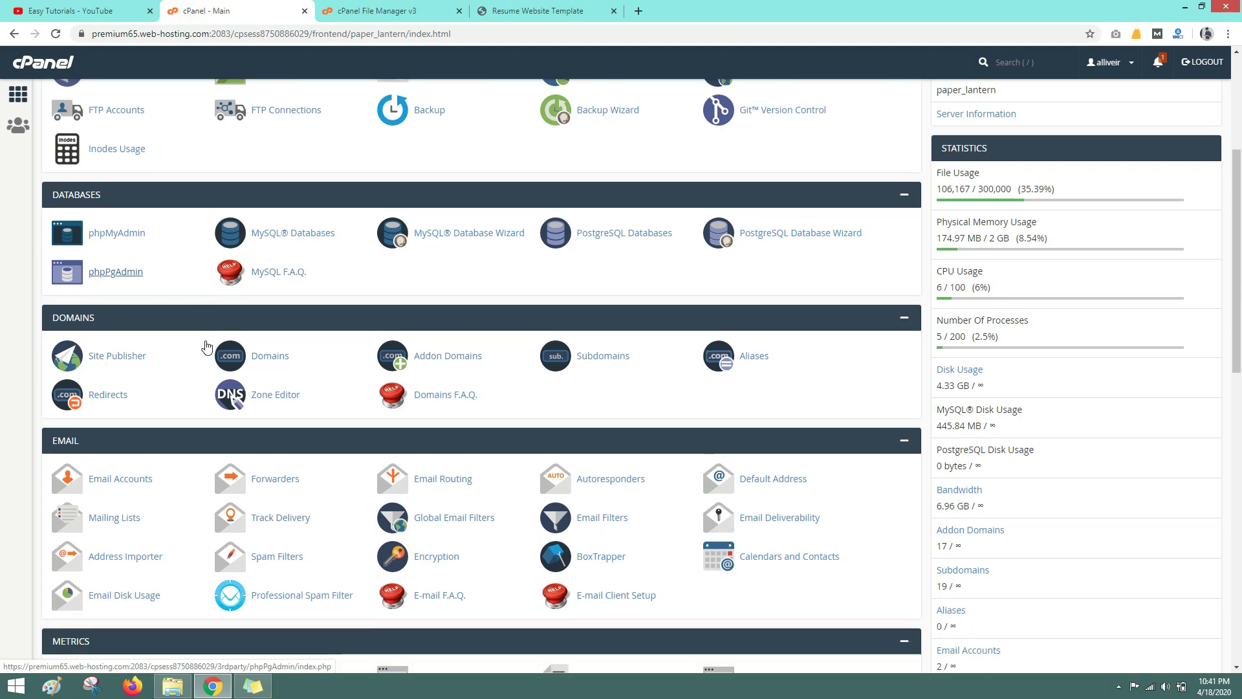
pyautogui.scroll(3, 207, 346)
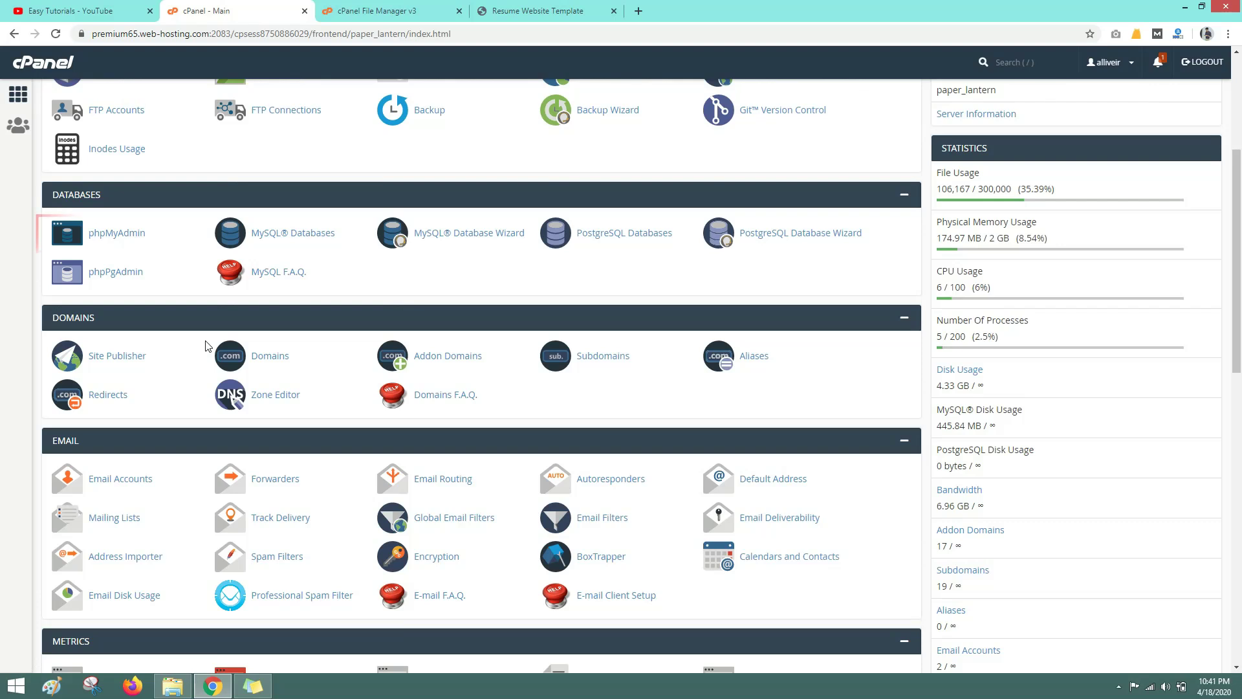